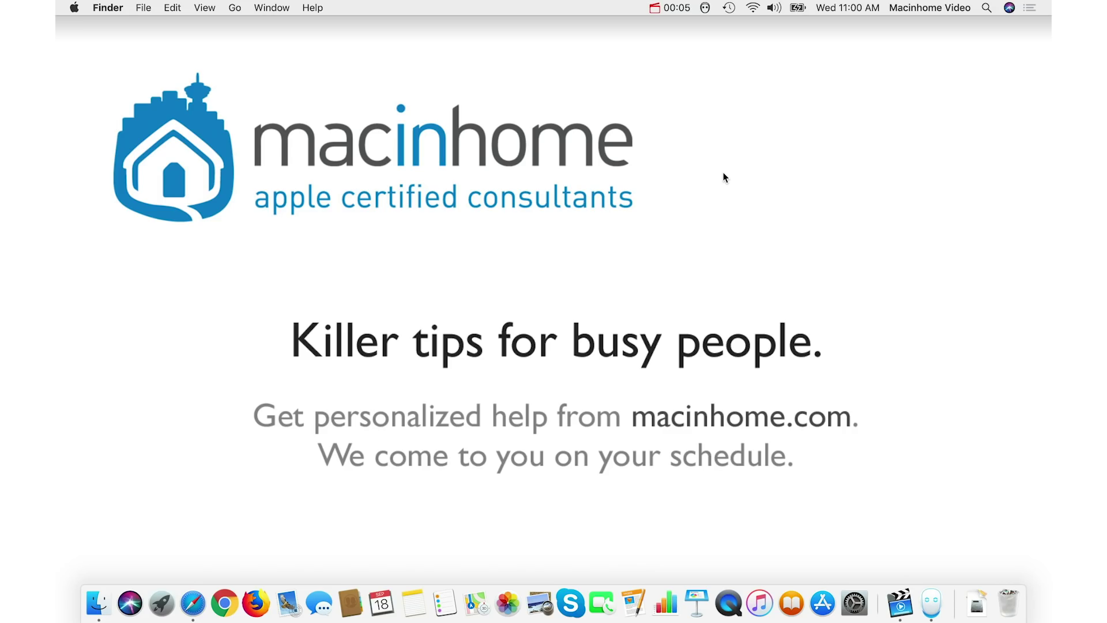
- Check the MacKeeper panel, then confirm Firefox loads the weknow.ac search page before quitting it
left_click(705, 8)
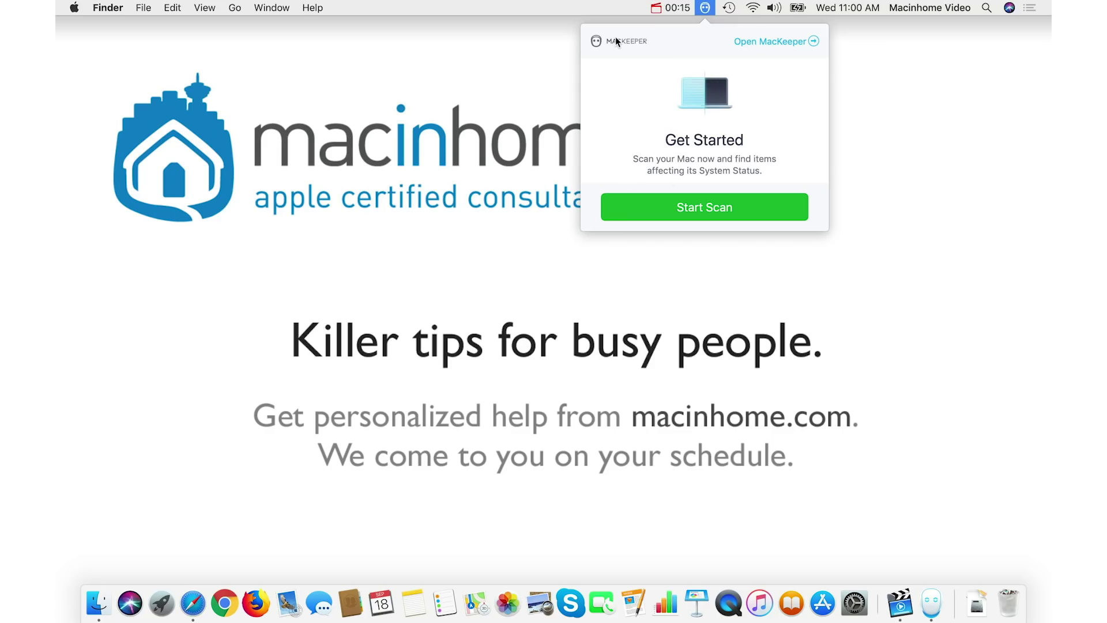
left_click(516, 71)
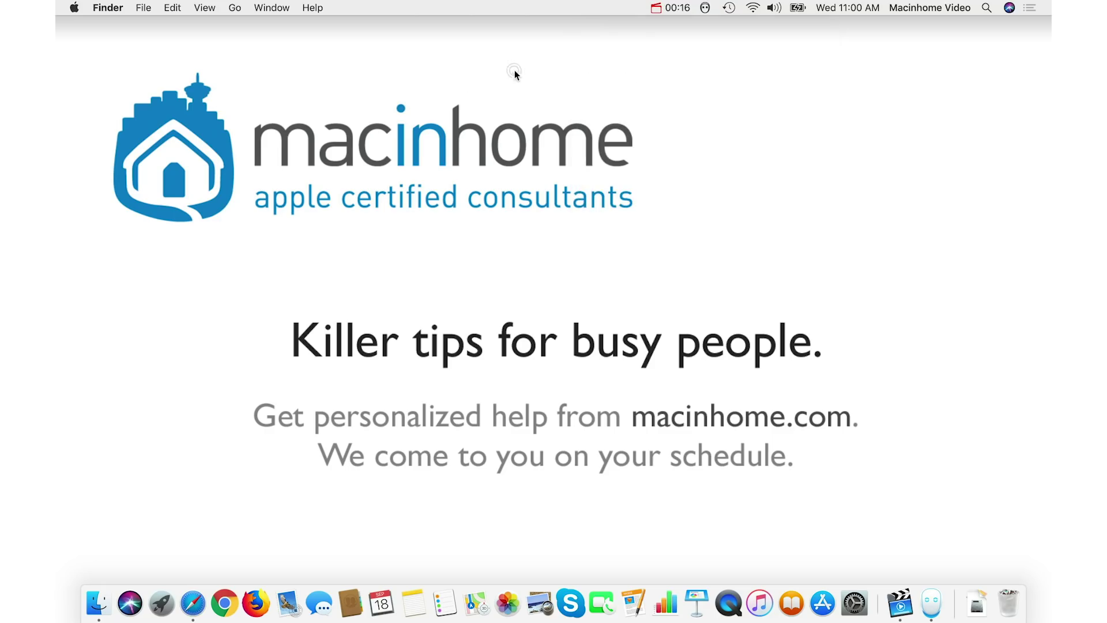
left_click(256, 603)
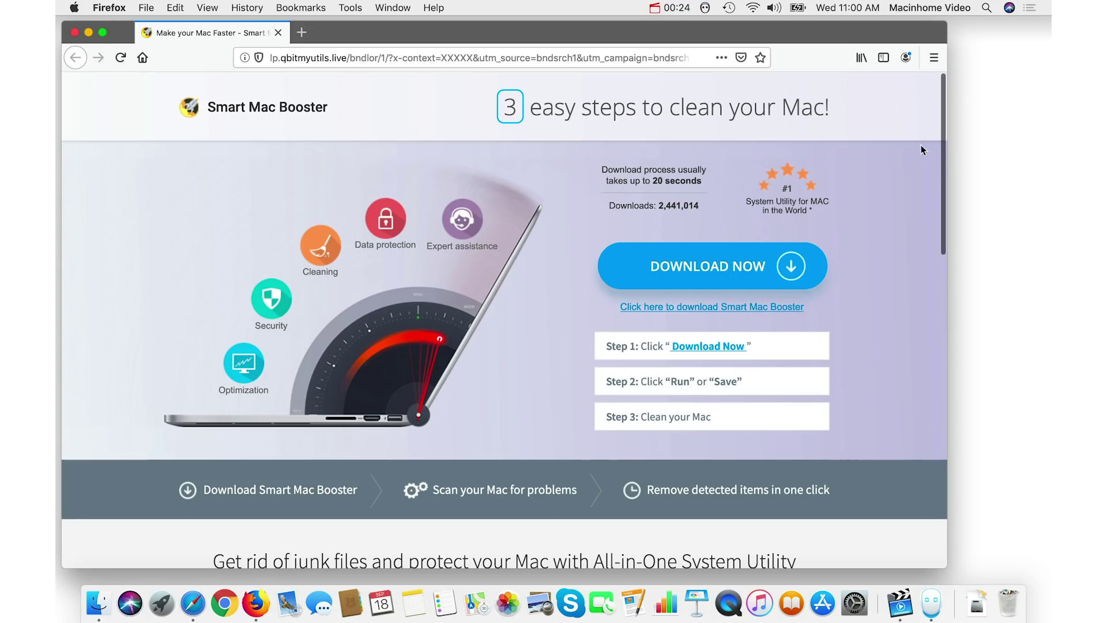
left_click(395, 57)
type("weknow.ac")
key("Return")
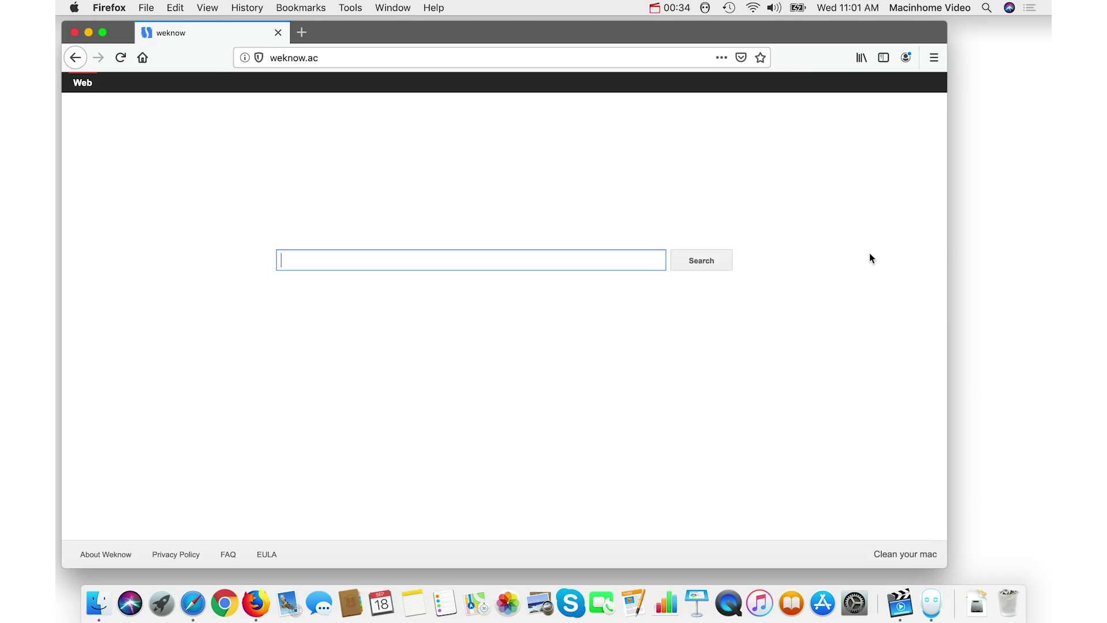
key("super+q")
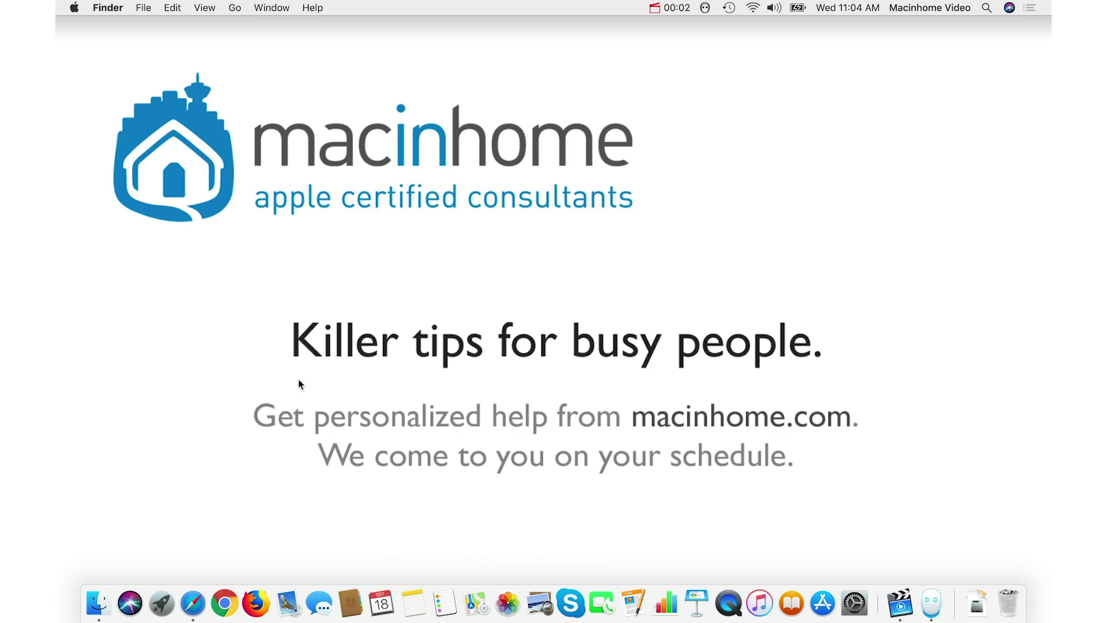
- Download the free Malwarebytes for Mac installer in Safari and show the downloads list
left_click(193, 605)
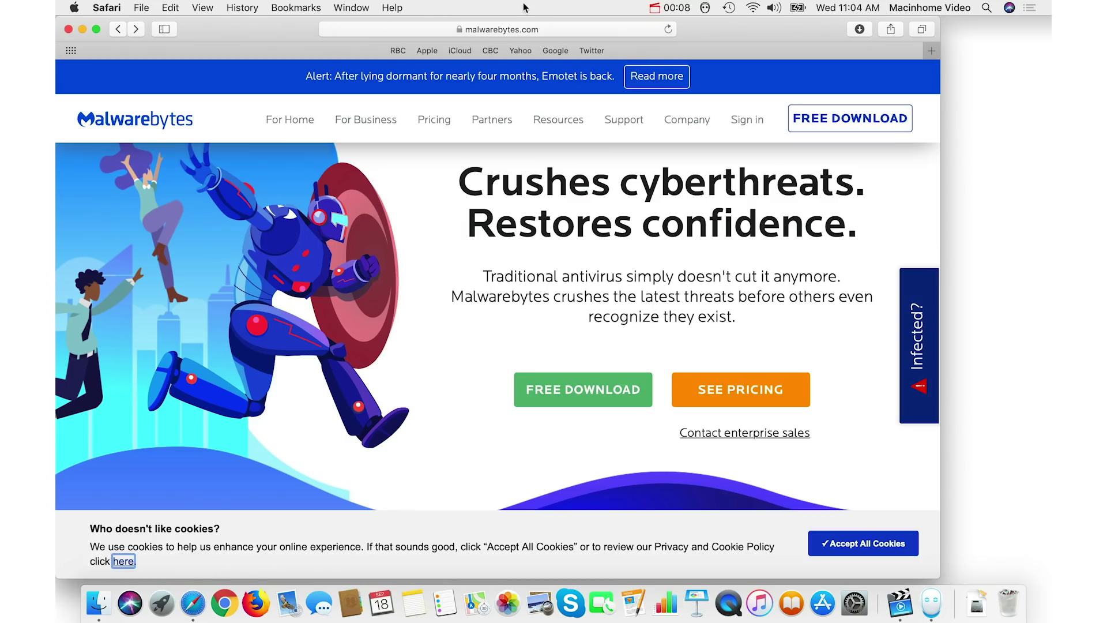
mouse_move(497, 29)
left_click(601, 391)
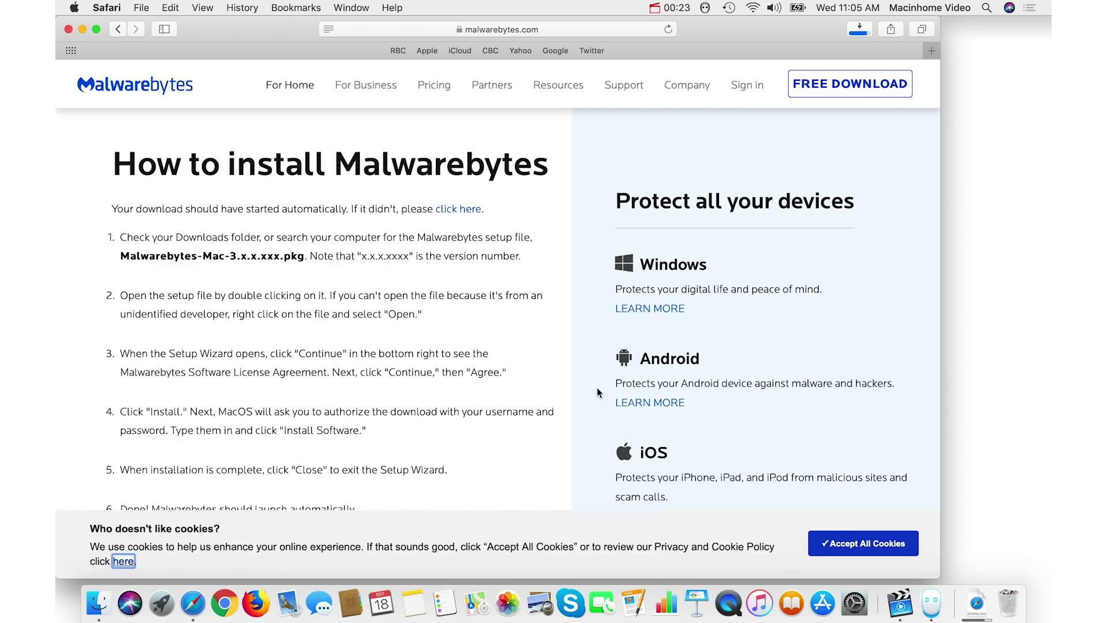
left_click(859, 30)
- Open the Malwarebytes package, accept the licence, and start the standard installation
double_click(822, 86)
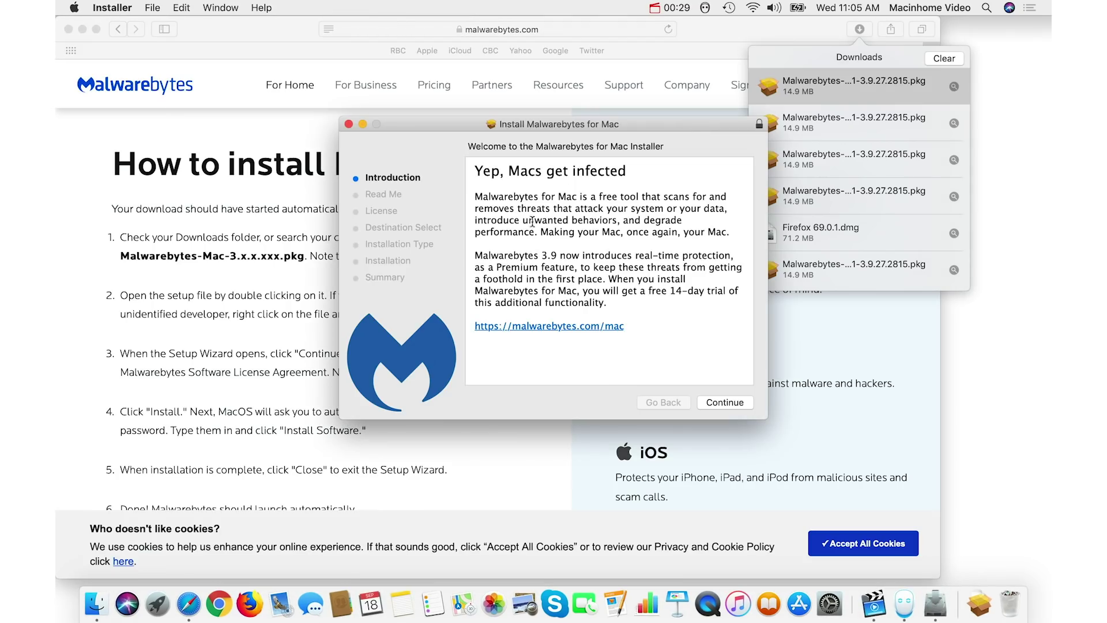
left_click(729, 402)
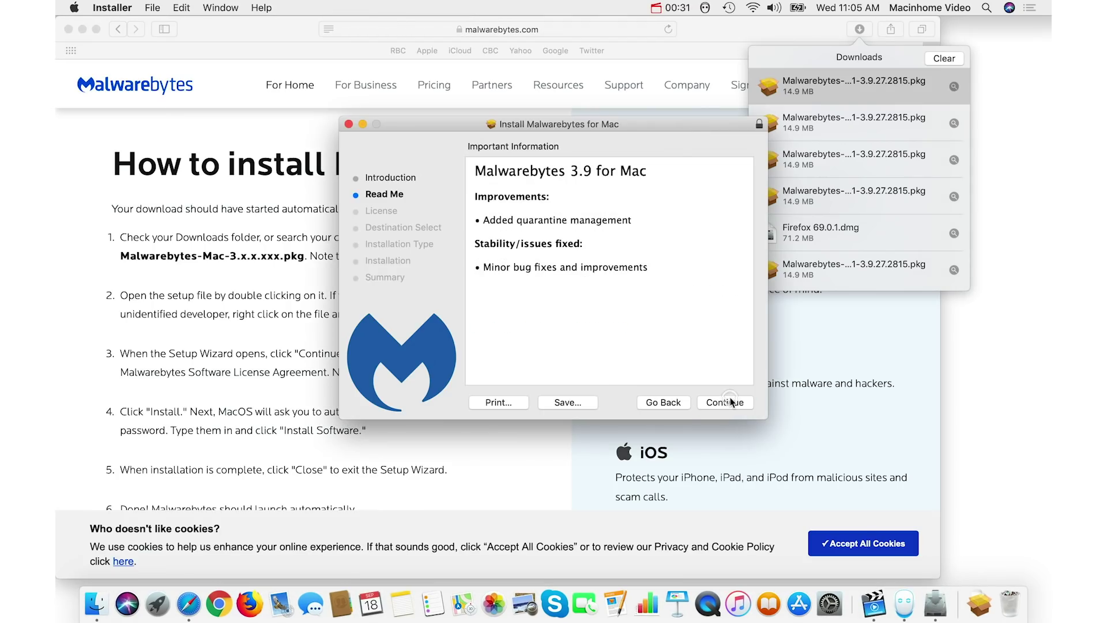
left_click(725, 404)
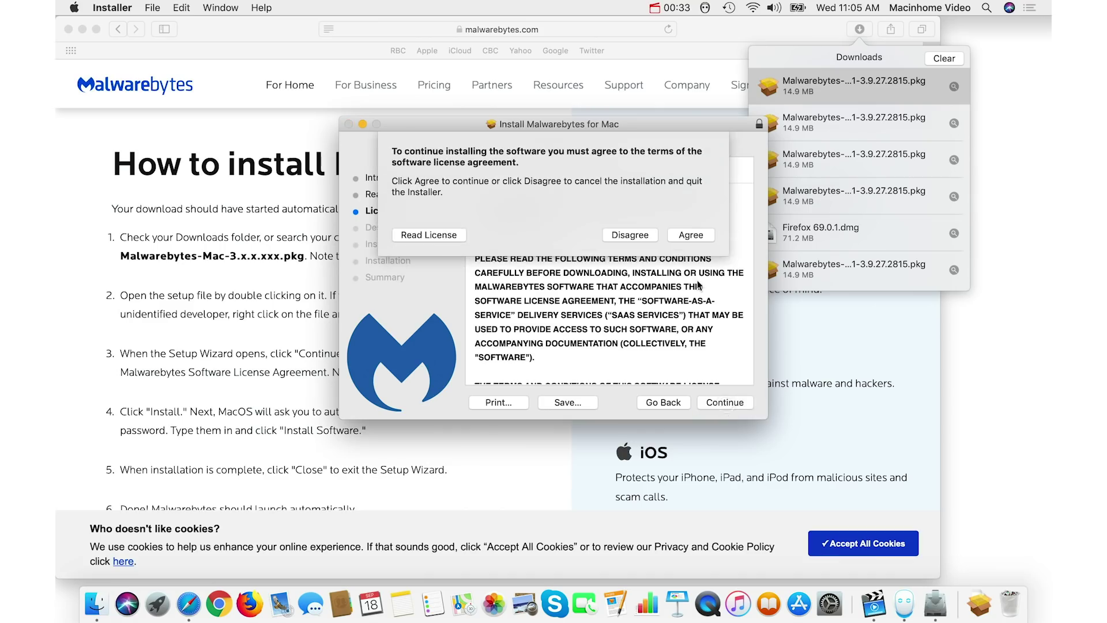
left_click(694, 244)
left_click(730, 404)
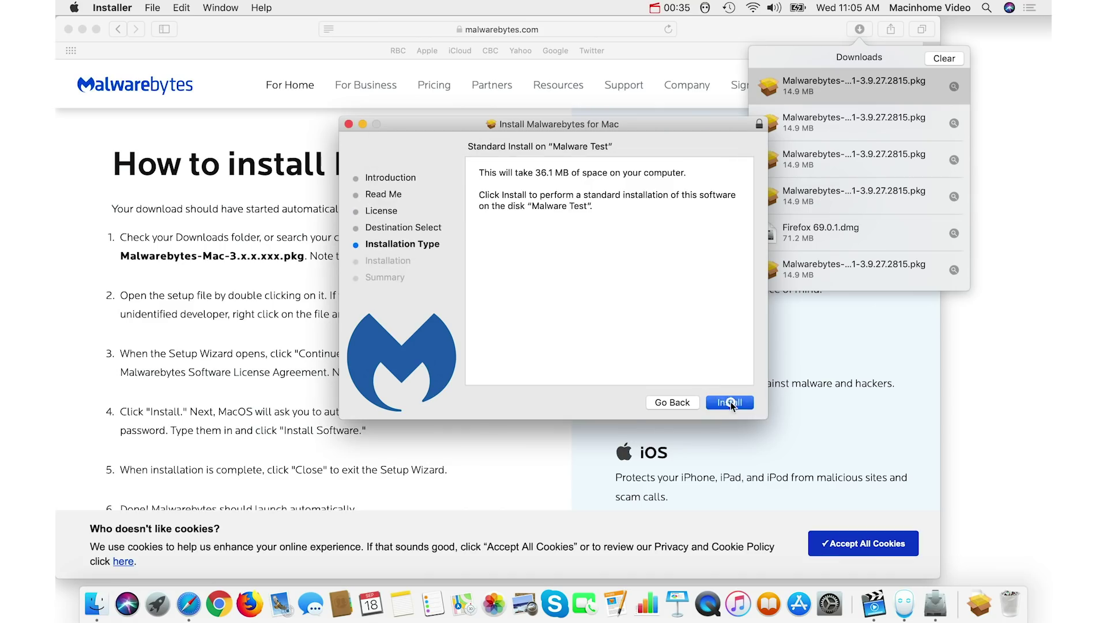
- Authorize the installation with the admin password and hide the Safari window
type("a")
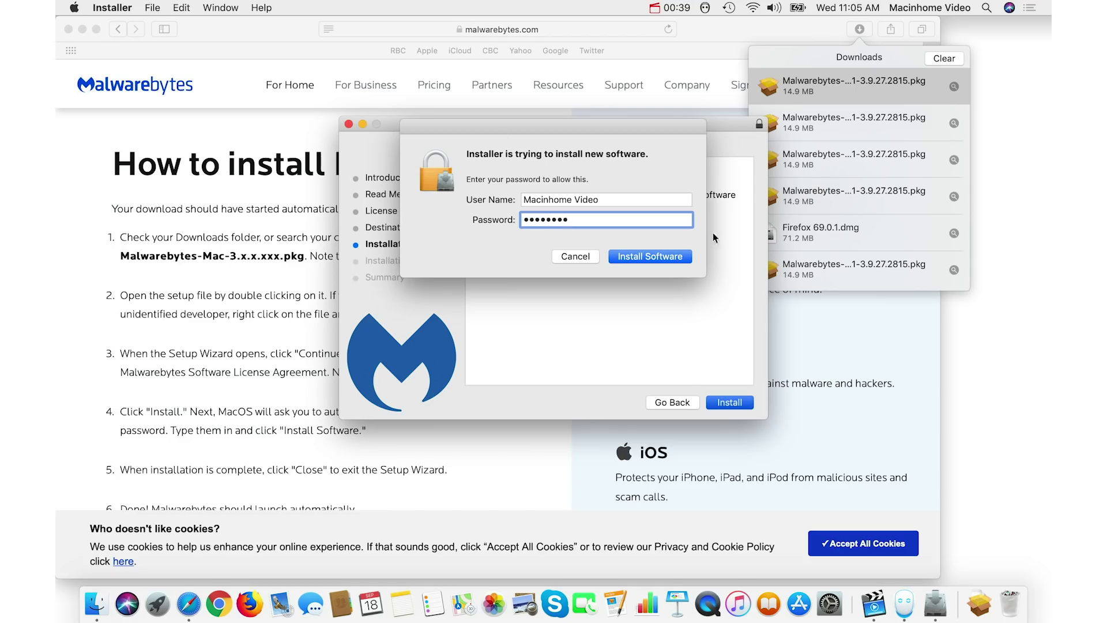
left_click(655, 258)
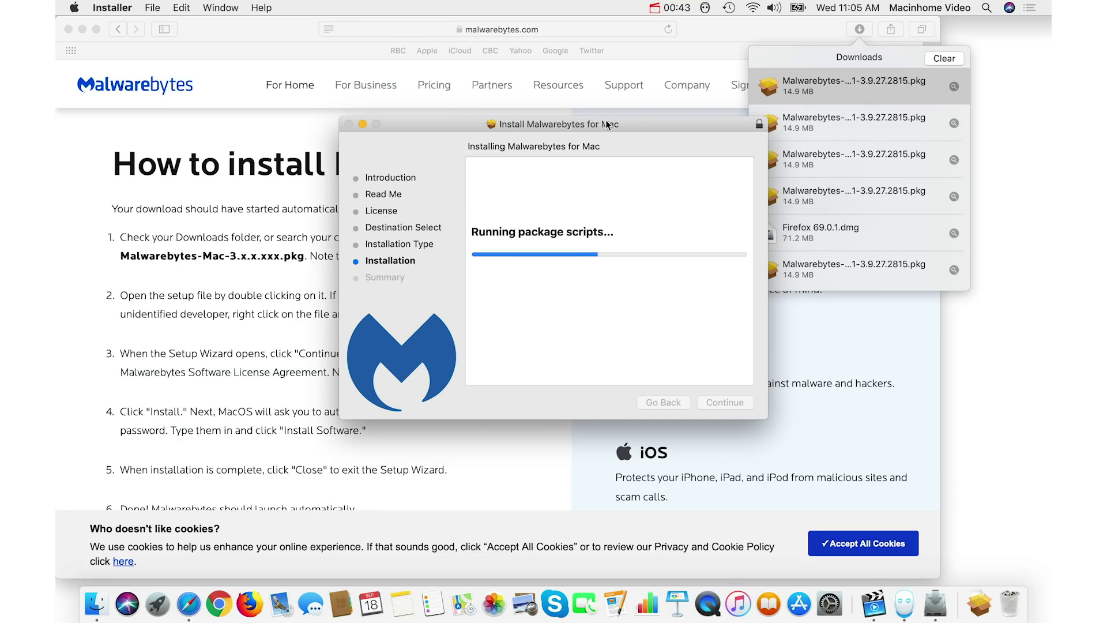
left_click(745, 37)
left_click(1040, 226, "alt")
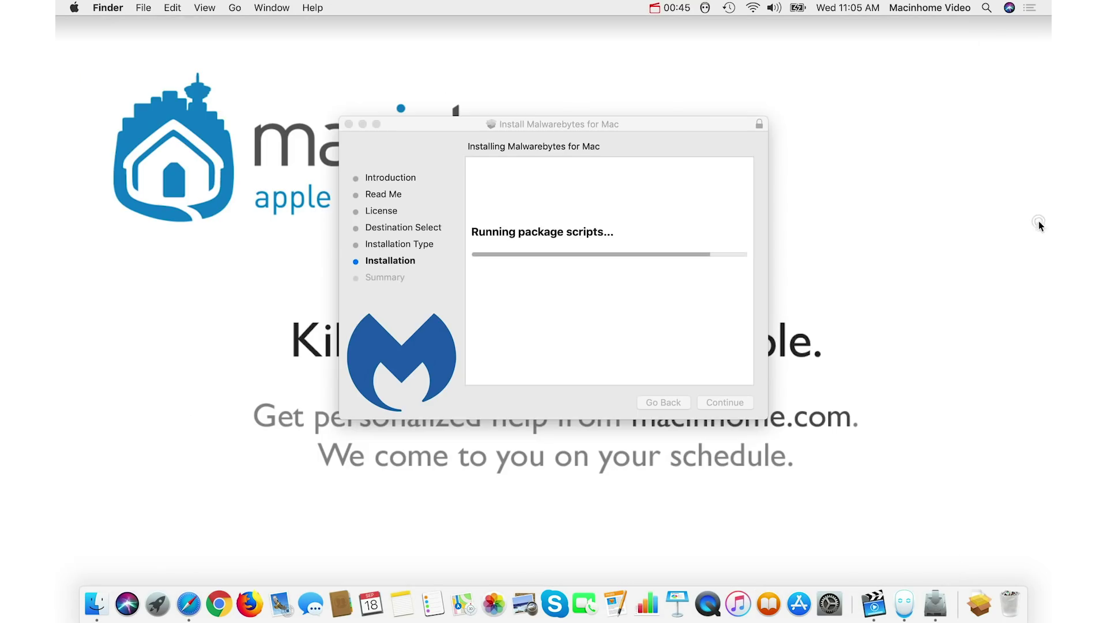
left_click(646, 317)
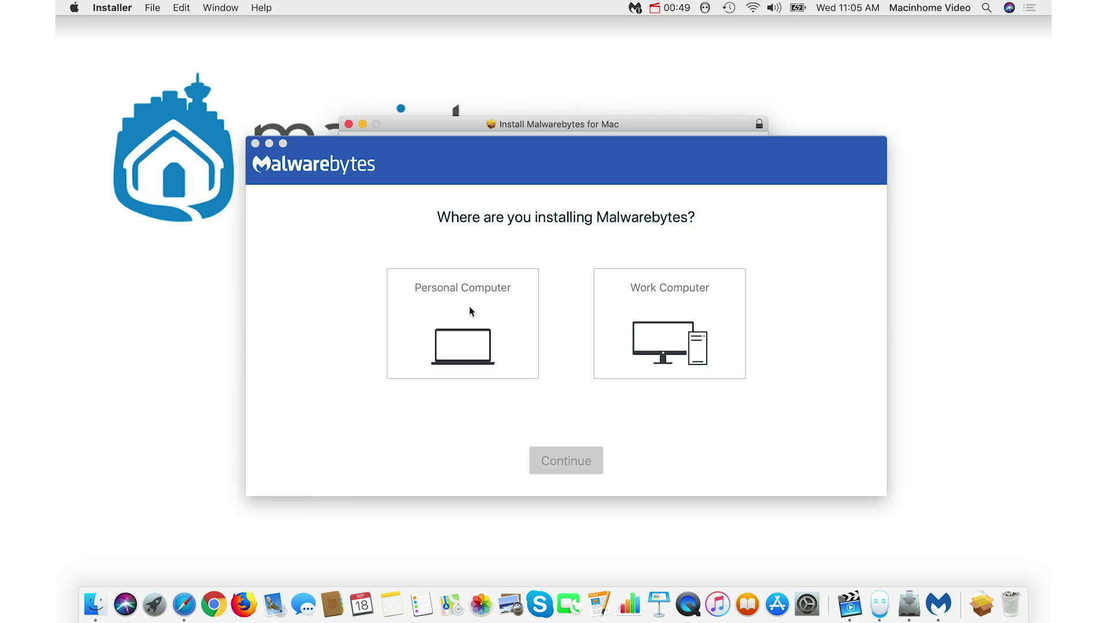
- Choose the Personal Computer setup and decline the free Premium trial with Not Now
left_click(452, 289)
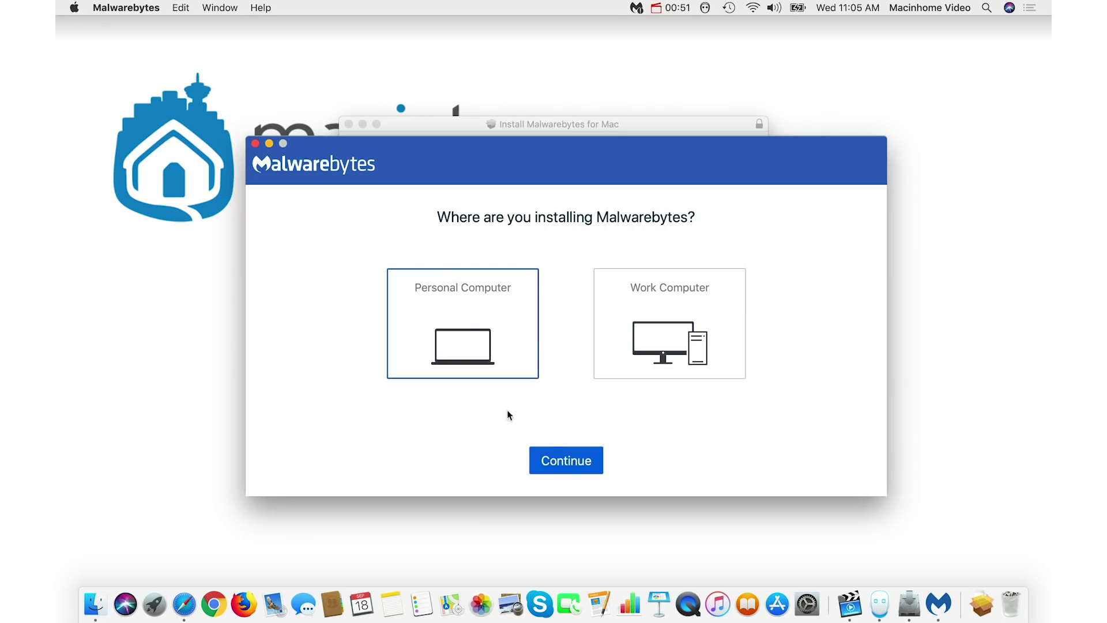
left_click(569, 459)
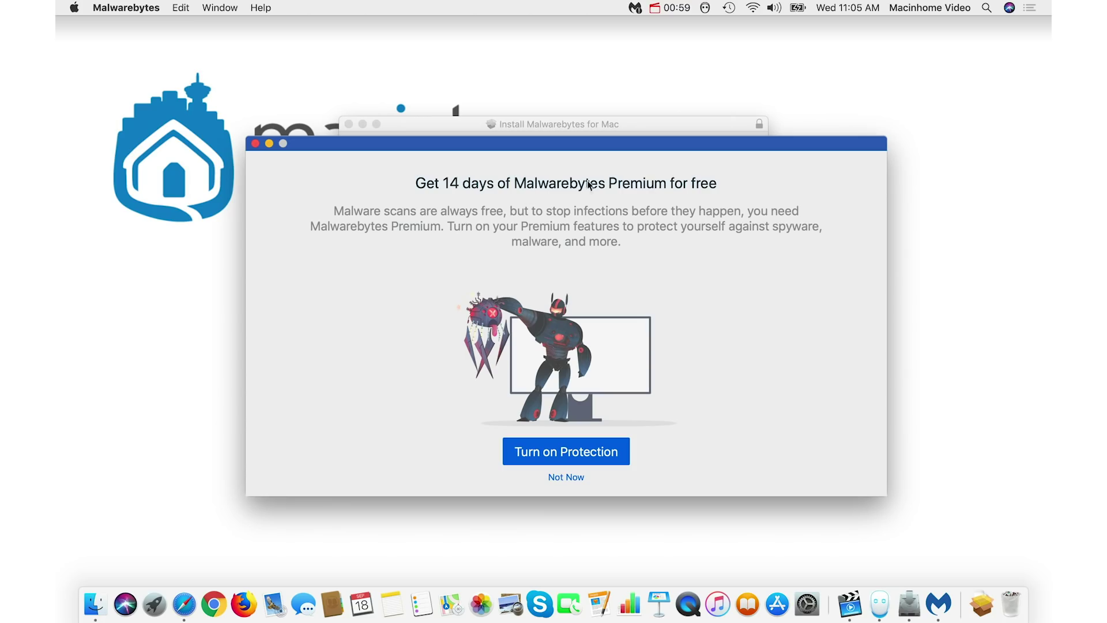
left_click(560, 476)
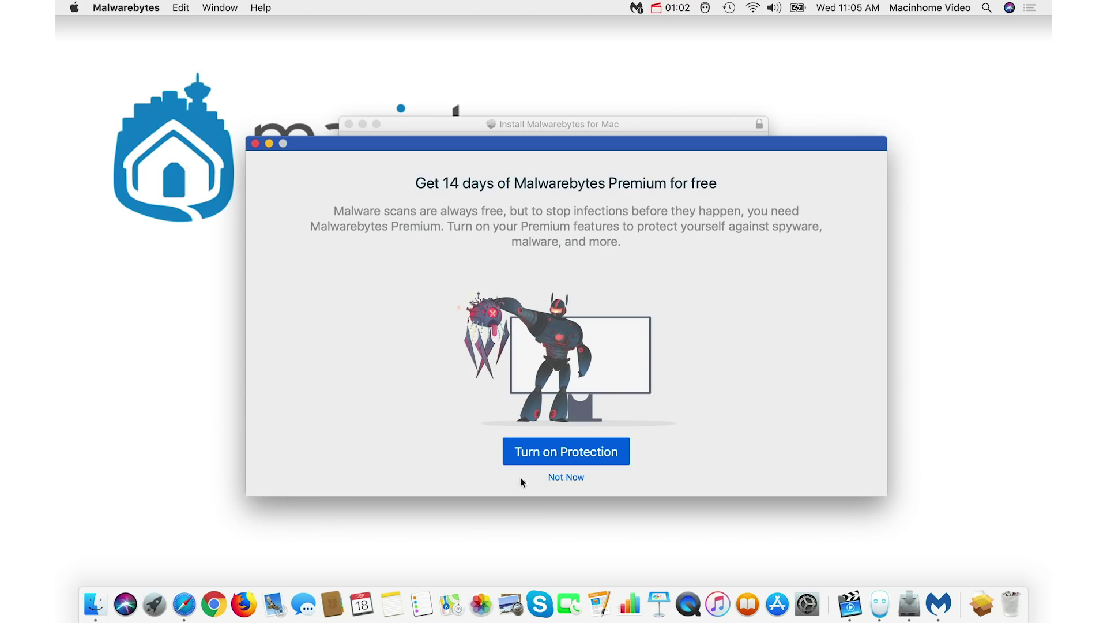
left_click(577, 478)
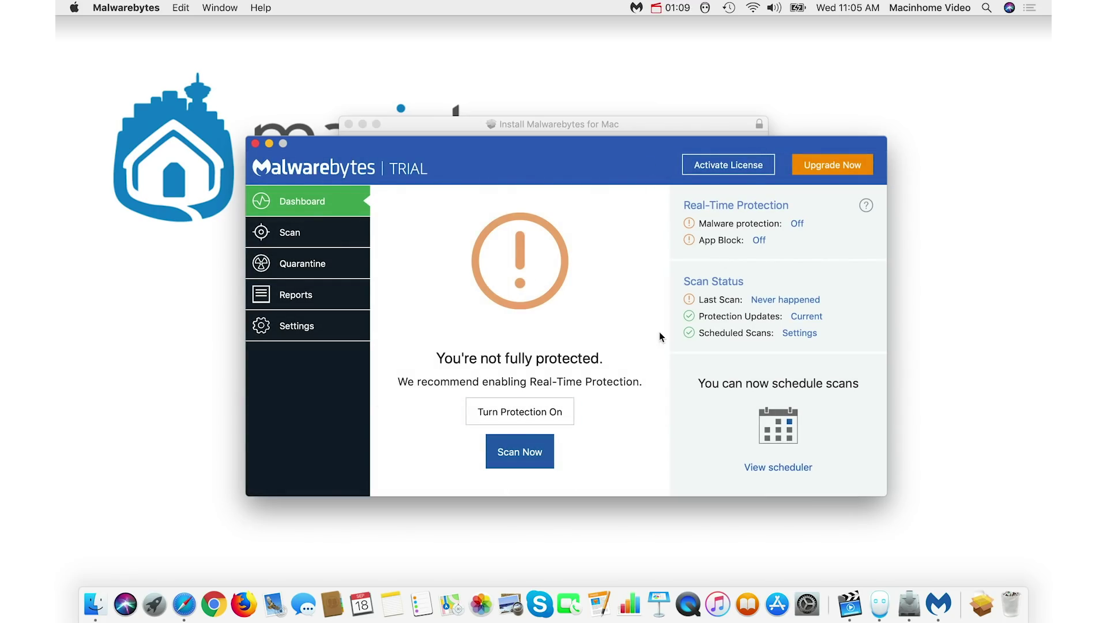
- Scan the Mac, remove the six PUP.MacKeeper items, and approve the uninstaller with the password
left_click(520, 455)
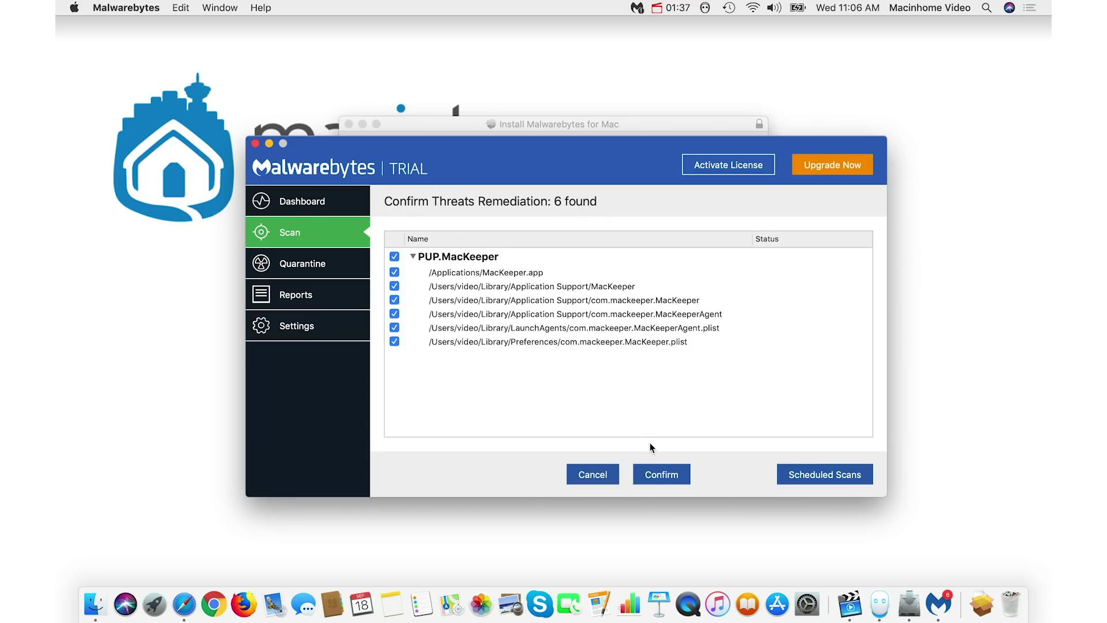
left_click(663, 474)
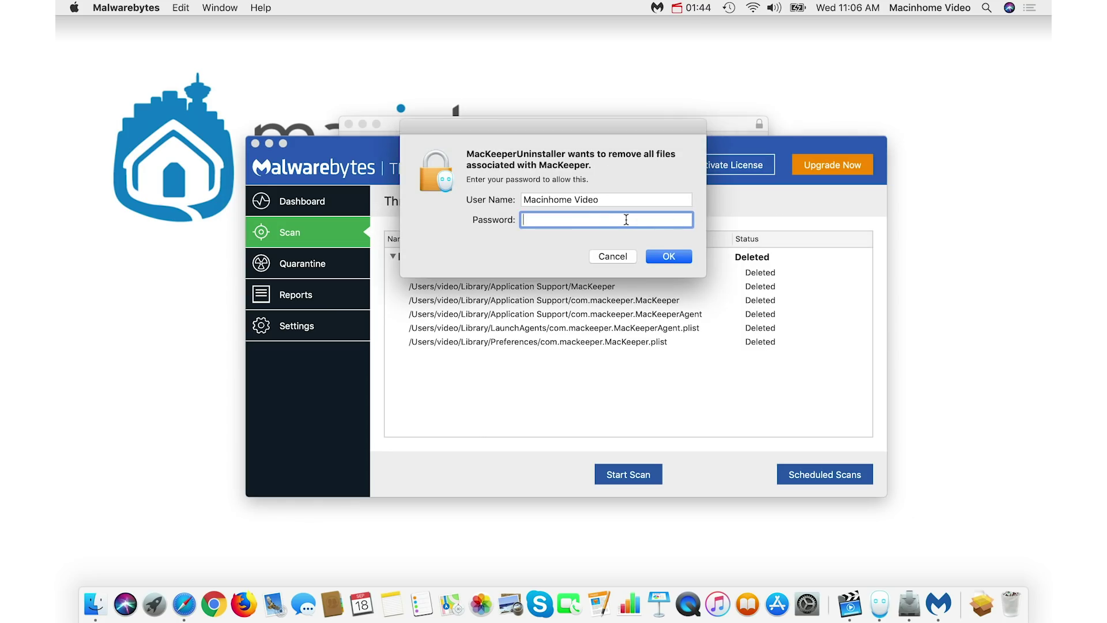
left_click_drag(588, 125, 885, 373)
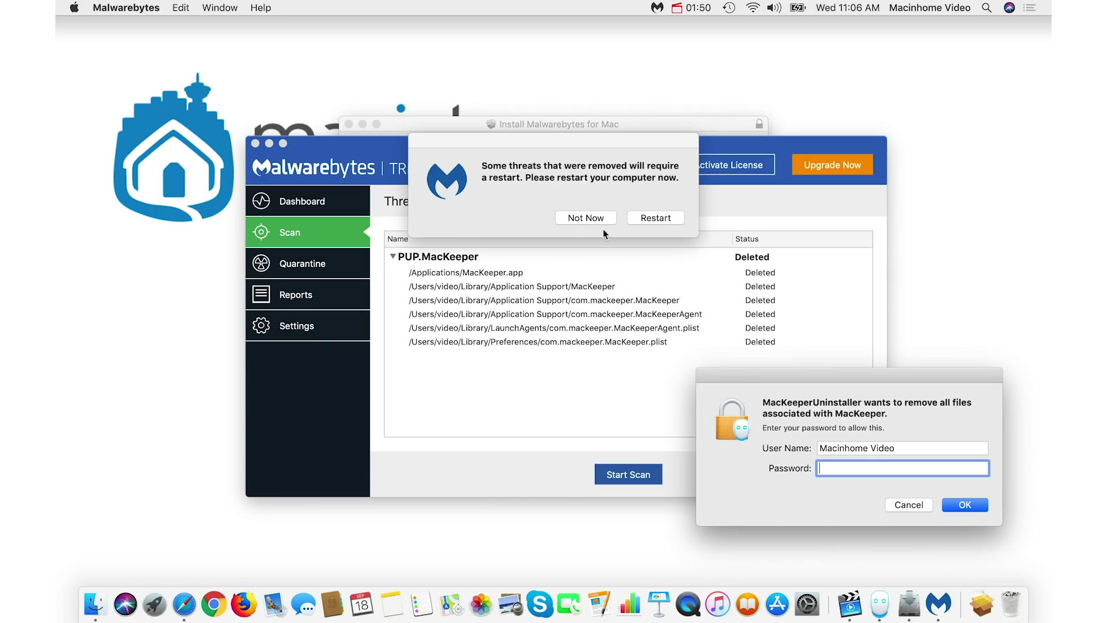
left_click_drag(770, 379, 506, 216)
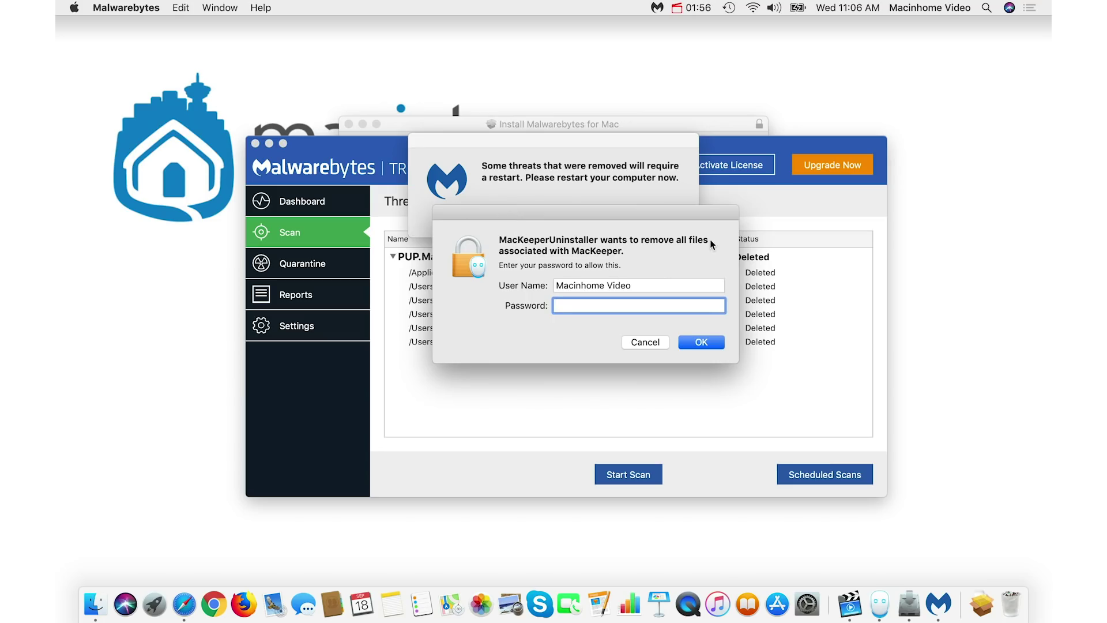
type("p")
left_click(712, 341)
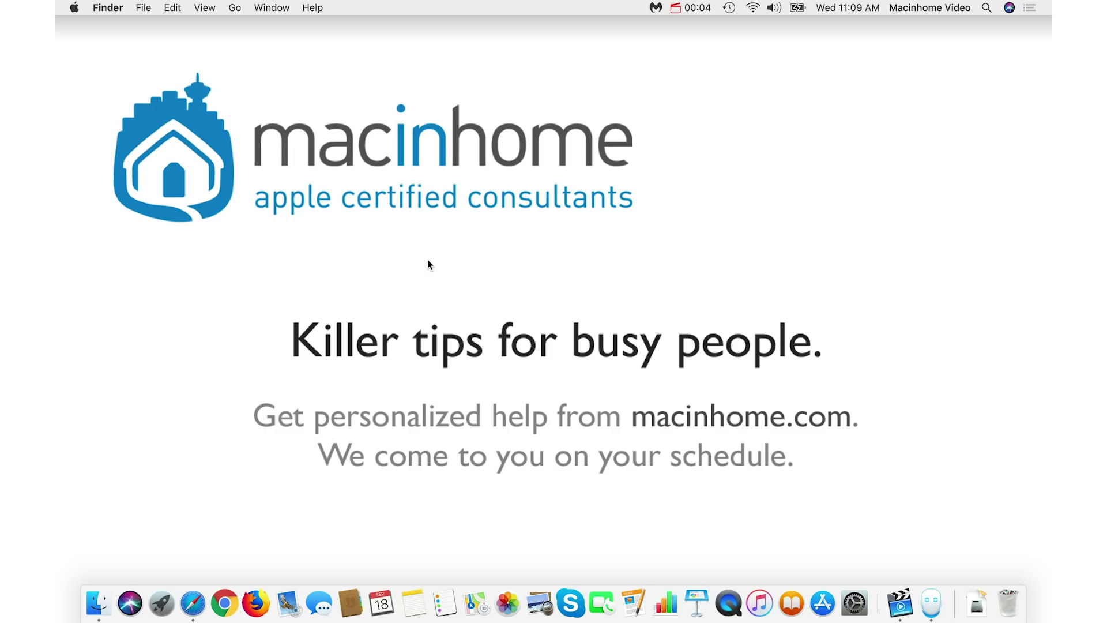
- Open the Applications folder and sort it by date added
left_click(234, 7)
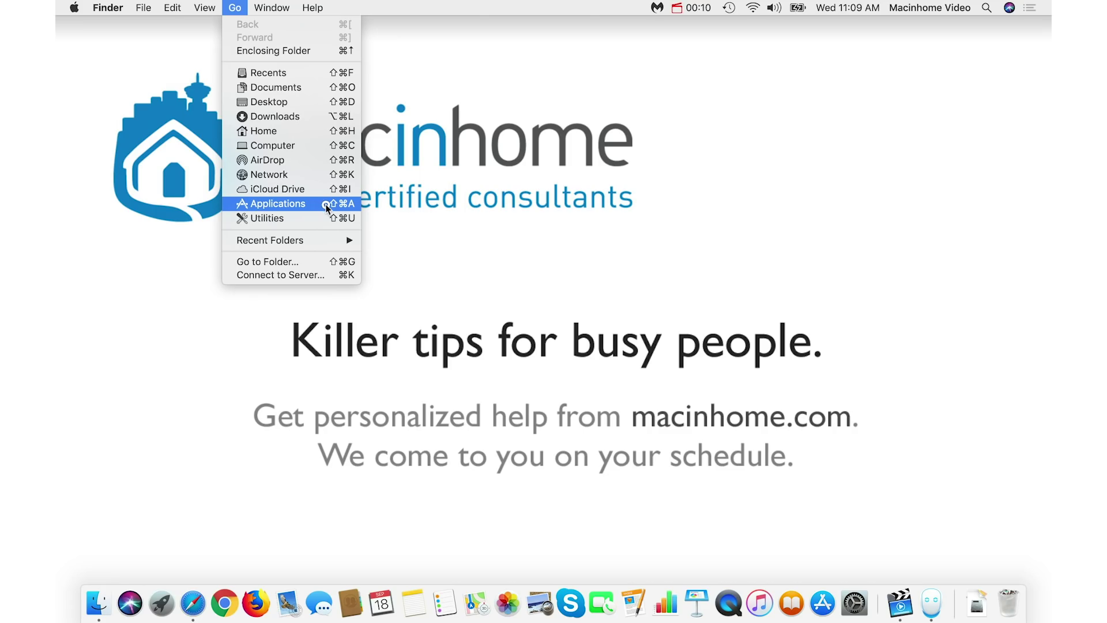
left_click(326, 207)
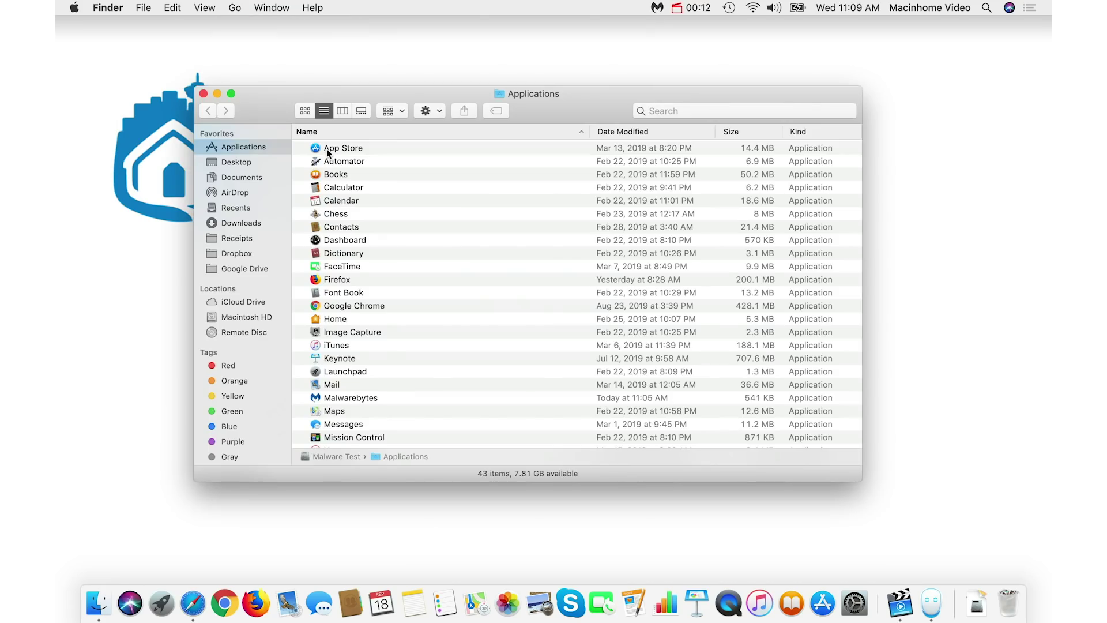
left_click(214, 7)
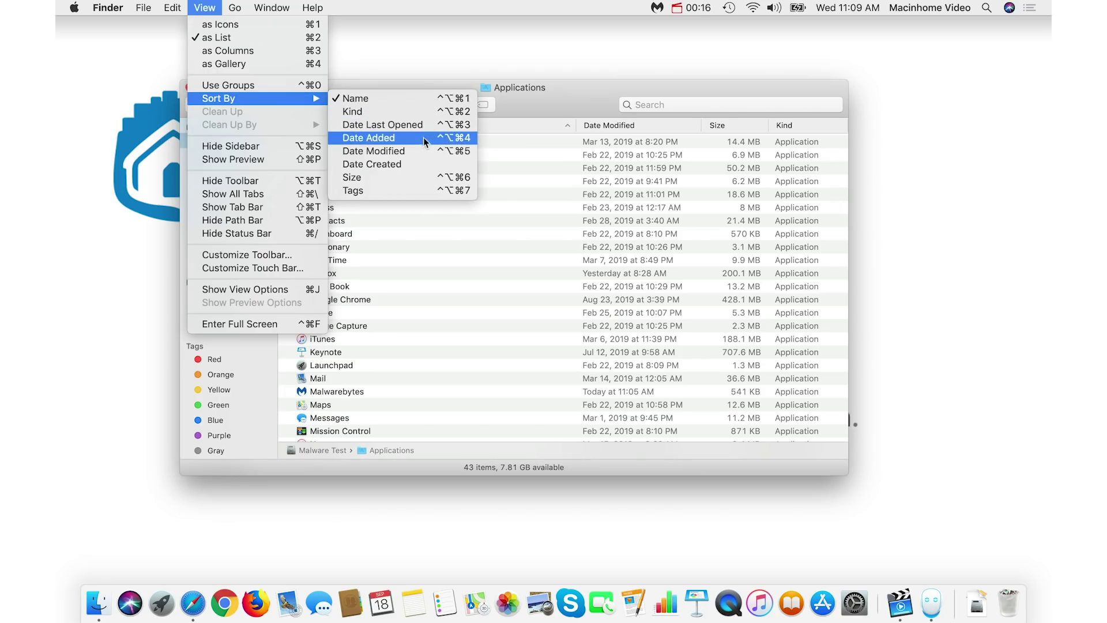
mouse_move(219, 98)
left_click(464, 138)
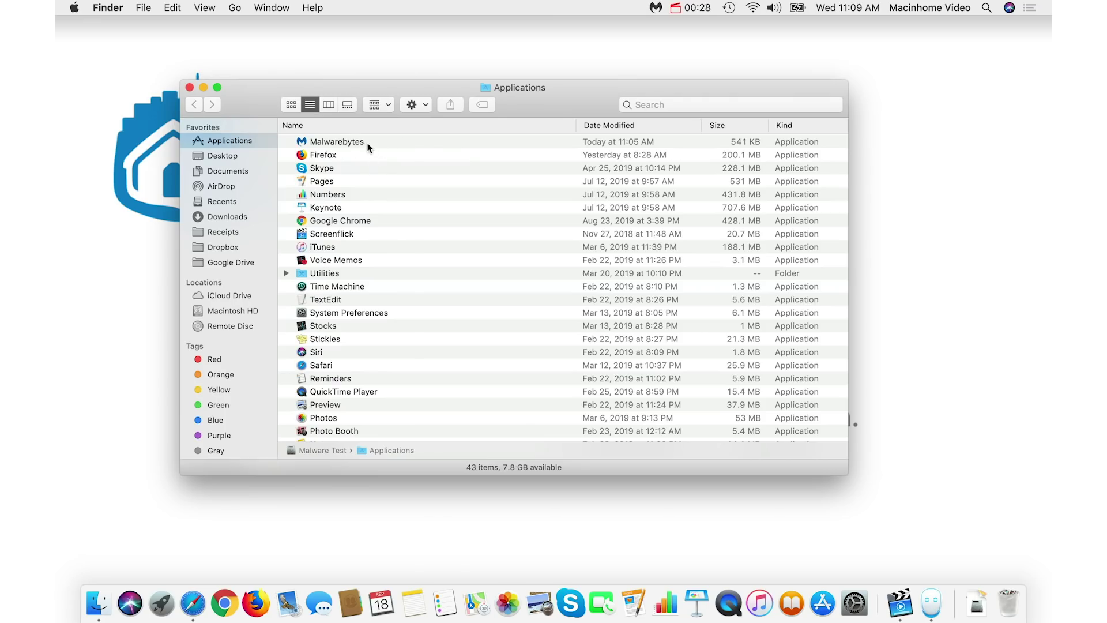
- Send the Malwarebytes app to the Trash and confirm
scroll(471, 151, "up", 1)
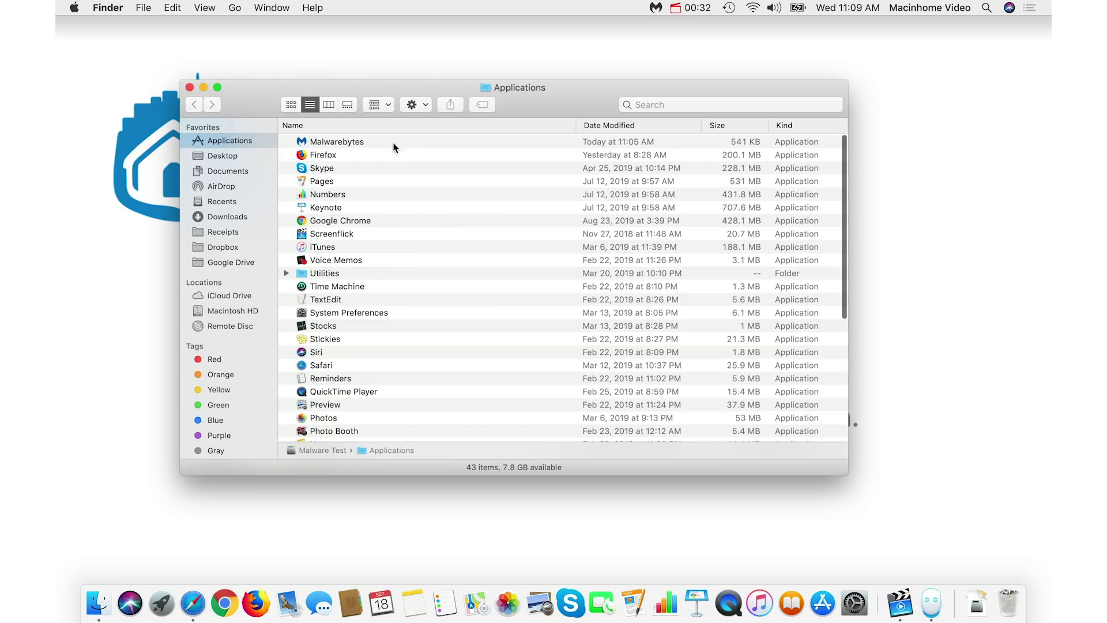
left_click(375, 142)
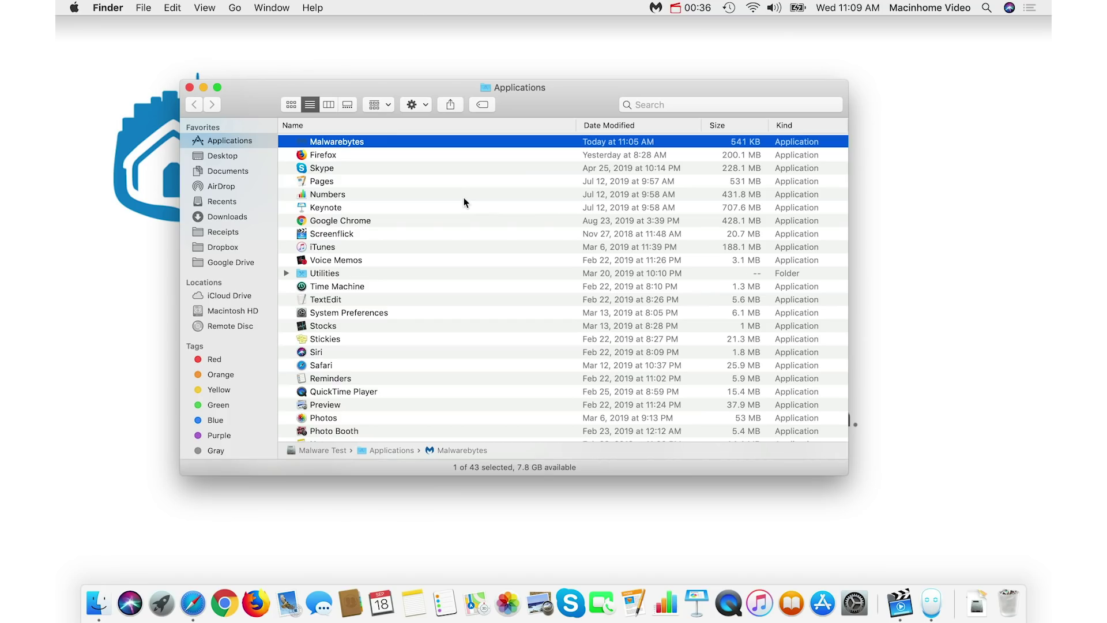
key("super+BackSpace")
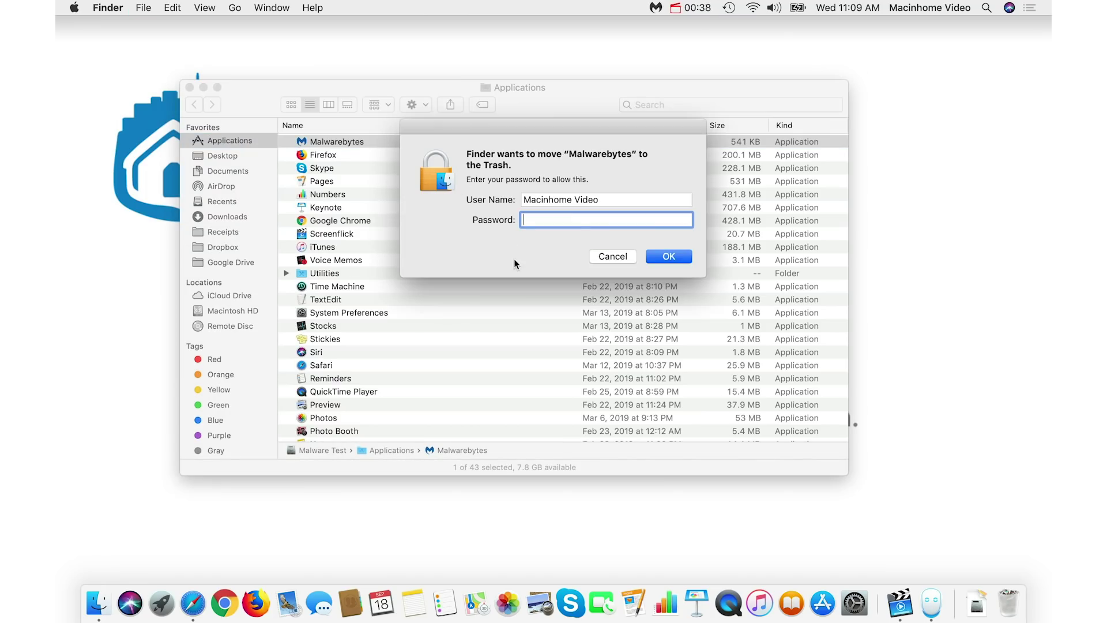
left_click(609, 257)
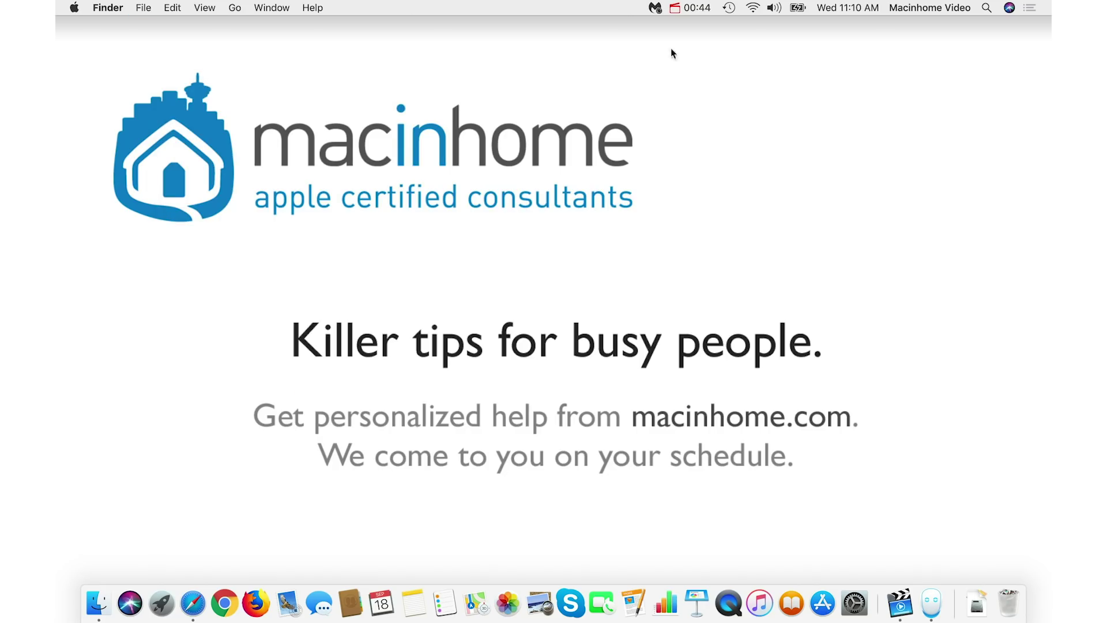
left_click(729, 8)
left_click(754, 8)
- Open the Profiles pane in System Preferences by searching 'profiles'
left_click(858, 613)
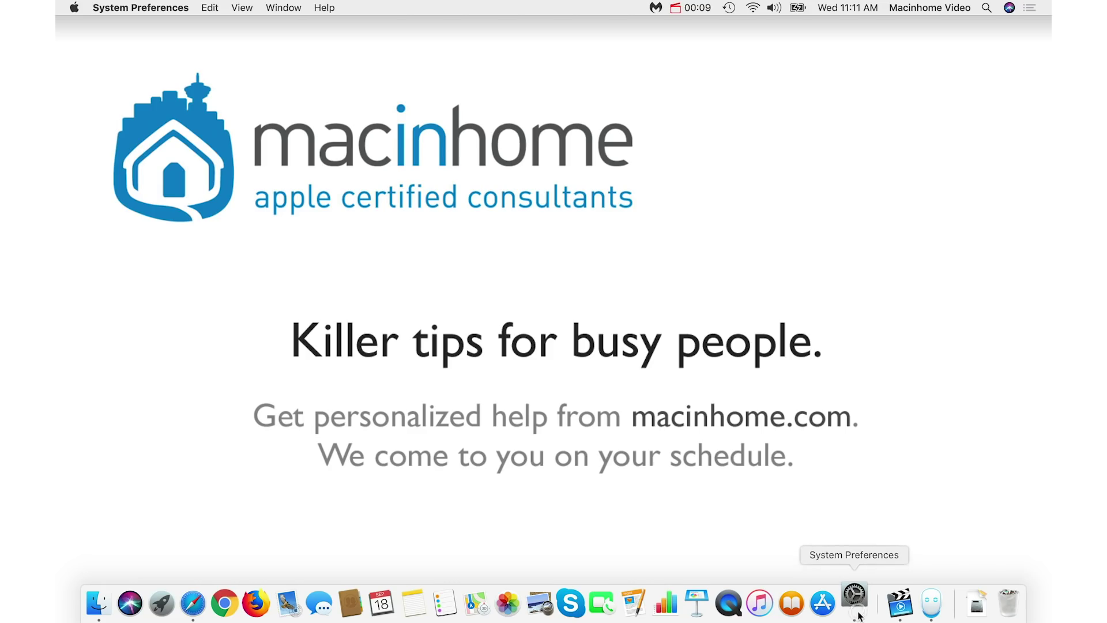
left_click_drag(427, 70, 421, 100)
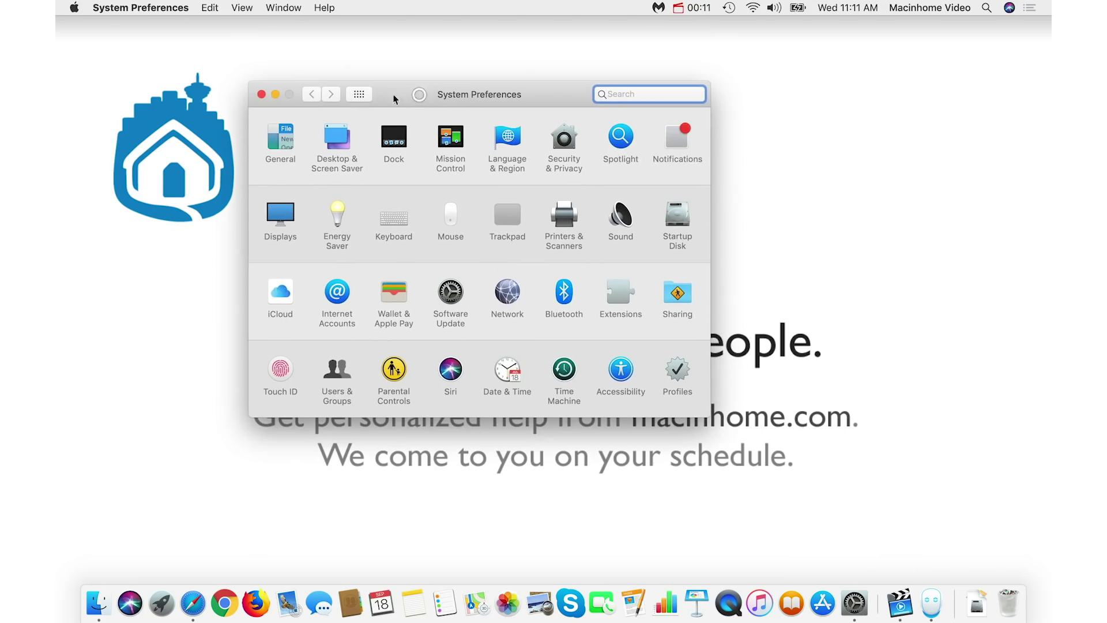
left_click(75, 7)
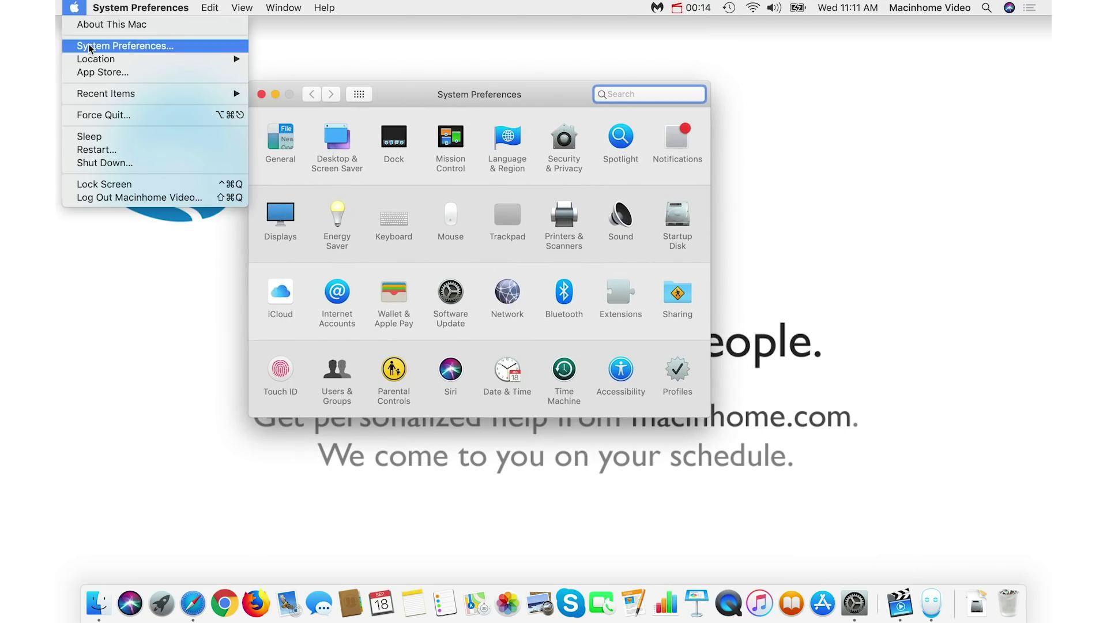
key("Escape")
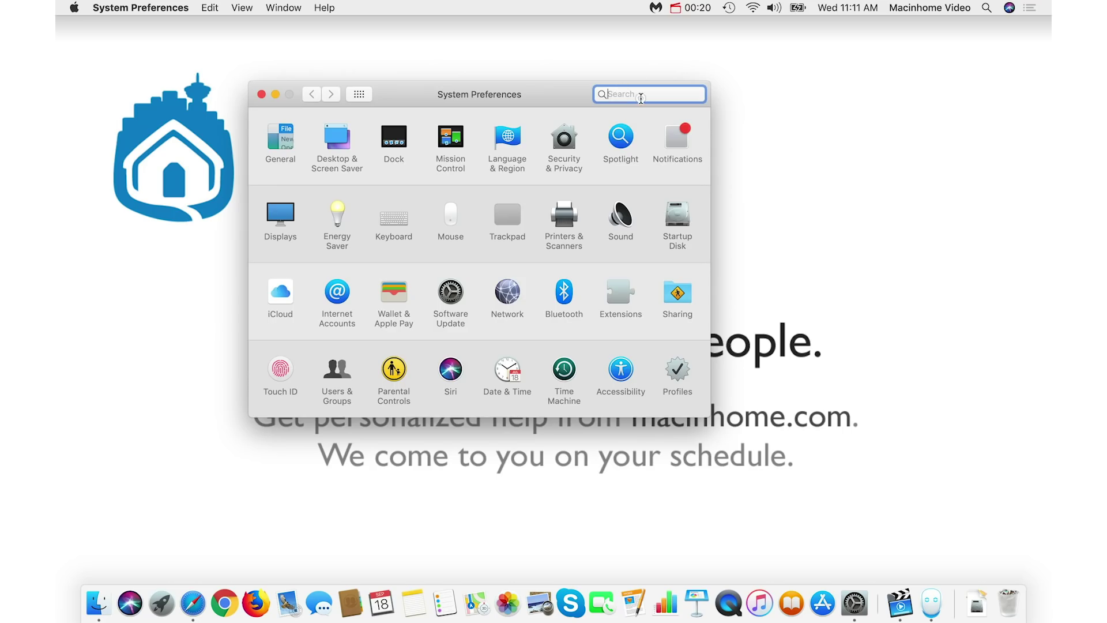
type("profiles")
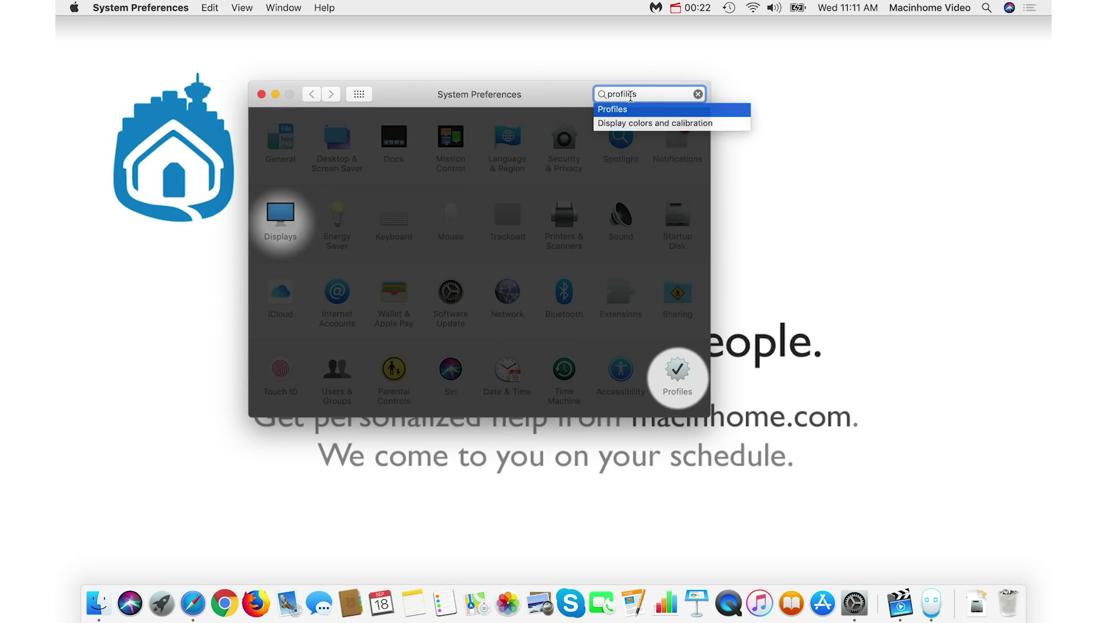
left_click(679, 371)
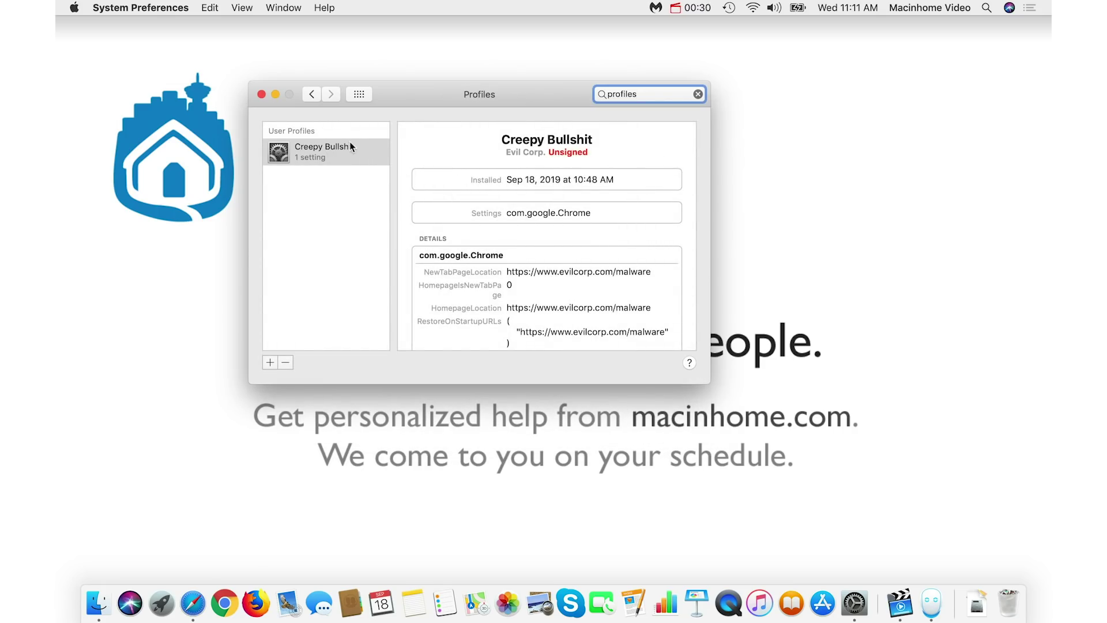
- Delete the Creepy Bullshit configuration profile, approving with the admin password
left_click(350, 144)
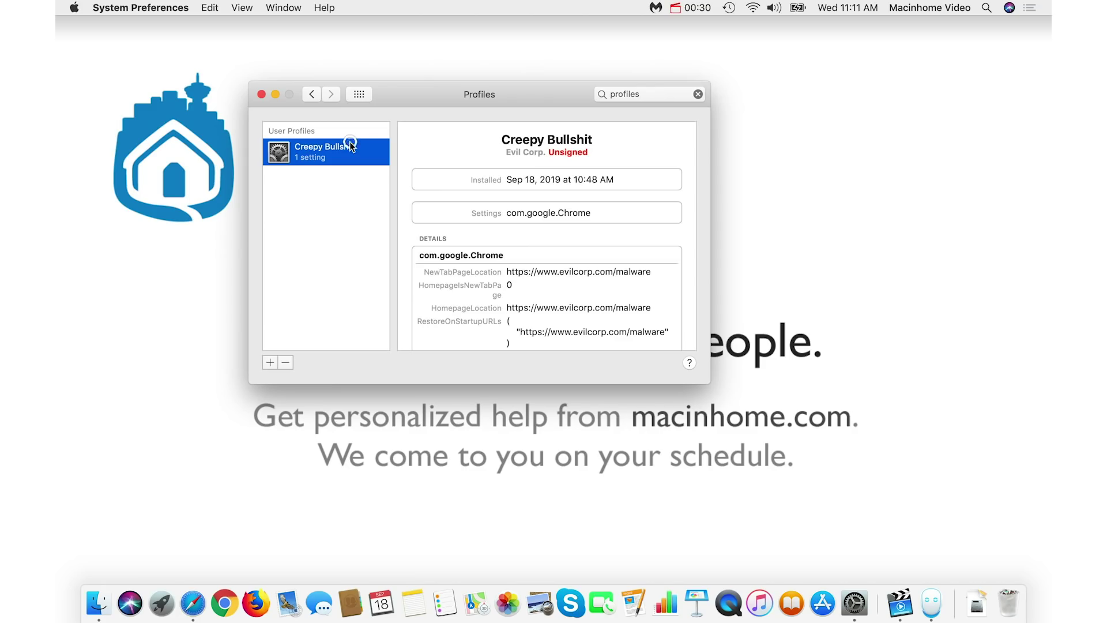
left_click(286, 364)
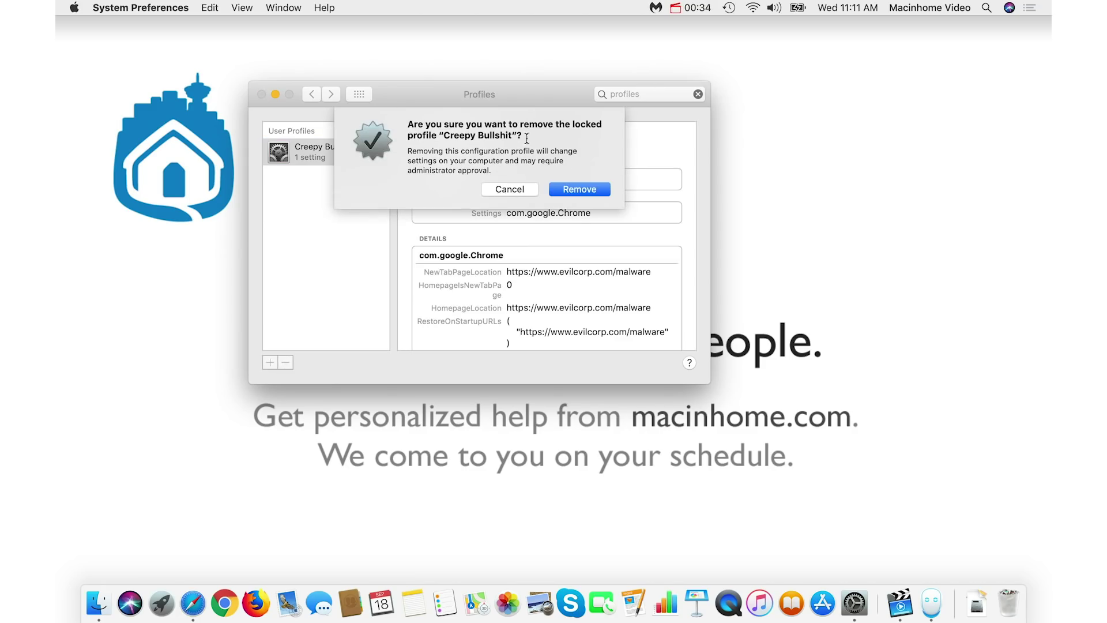
left_click(579, 190)
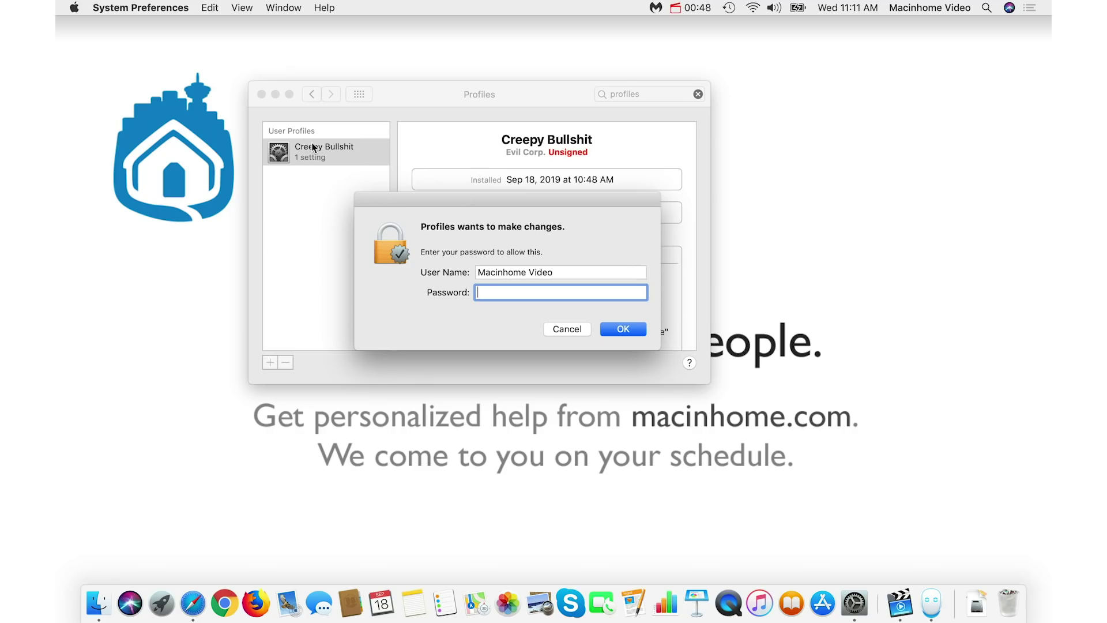
type("••")
type("•")
key("Return")
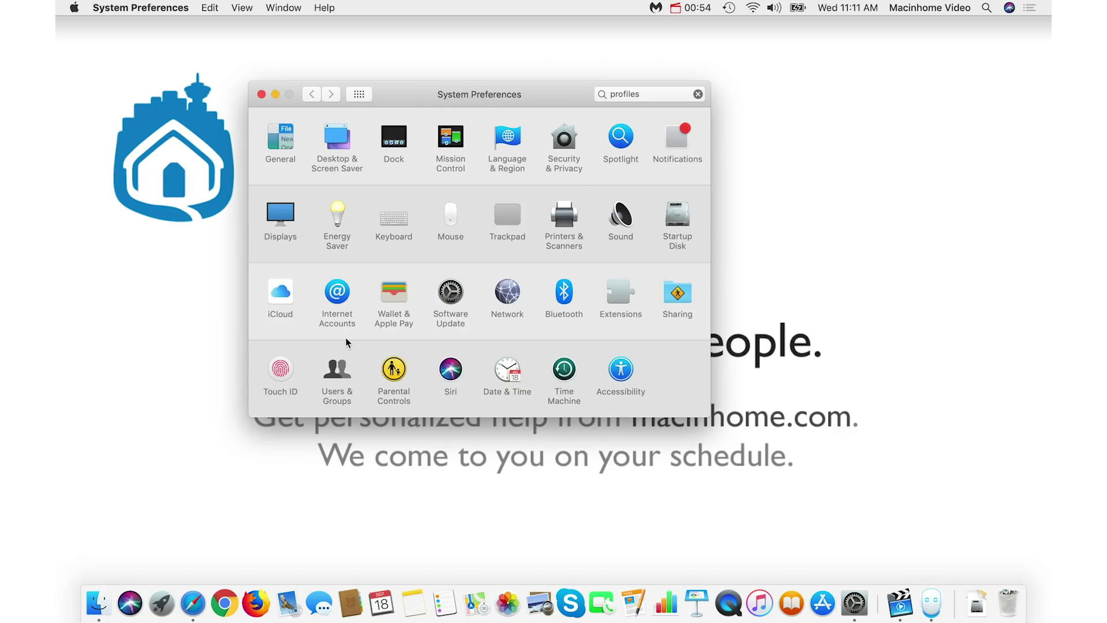
- Delete MacKeeper from the Login Items in Users & Groups, then launch Safari
left_click(337, 377)
left_click(355, 98)
left_click(339, 368)
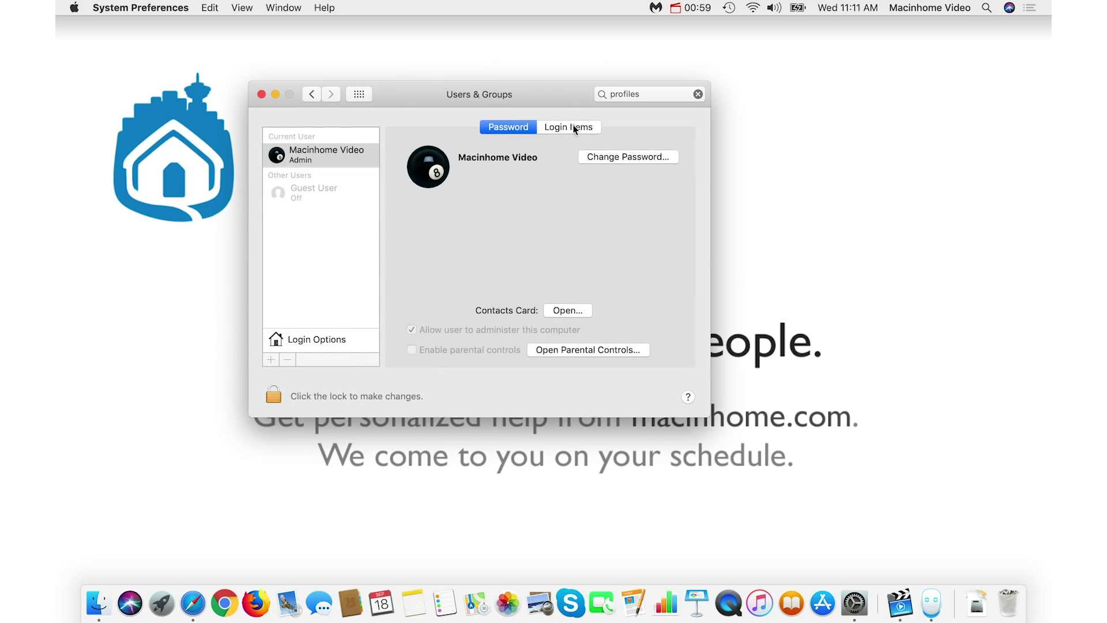
left_click(581, 129)
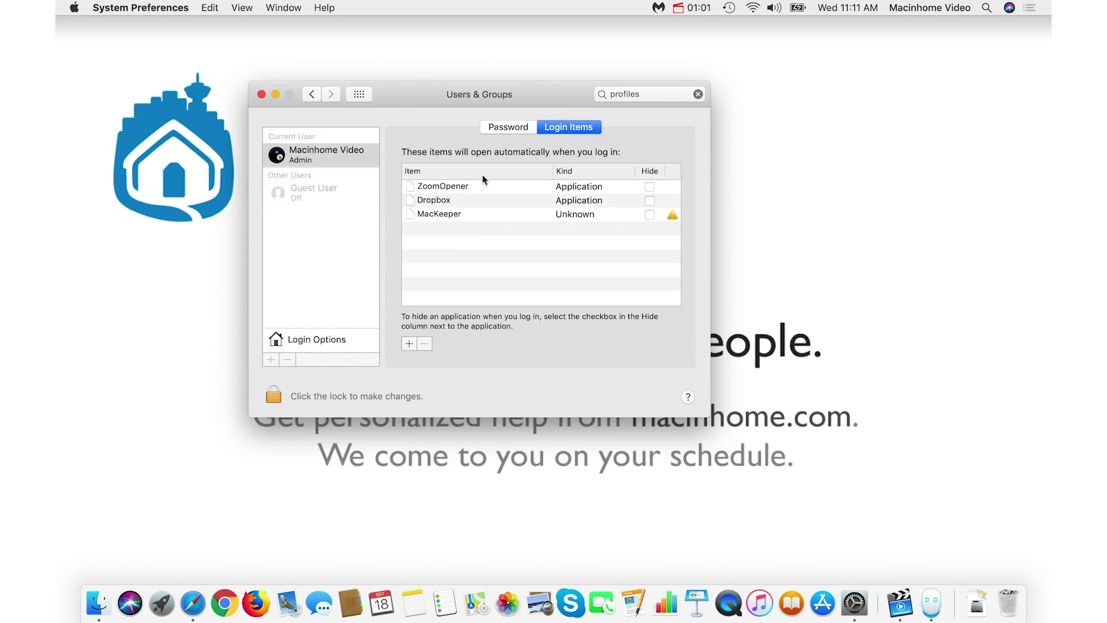
left_click(469, 214)
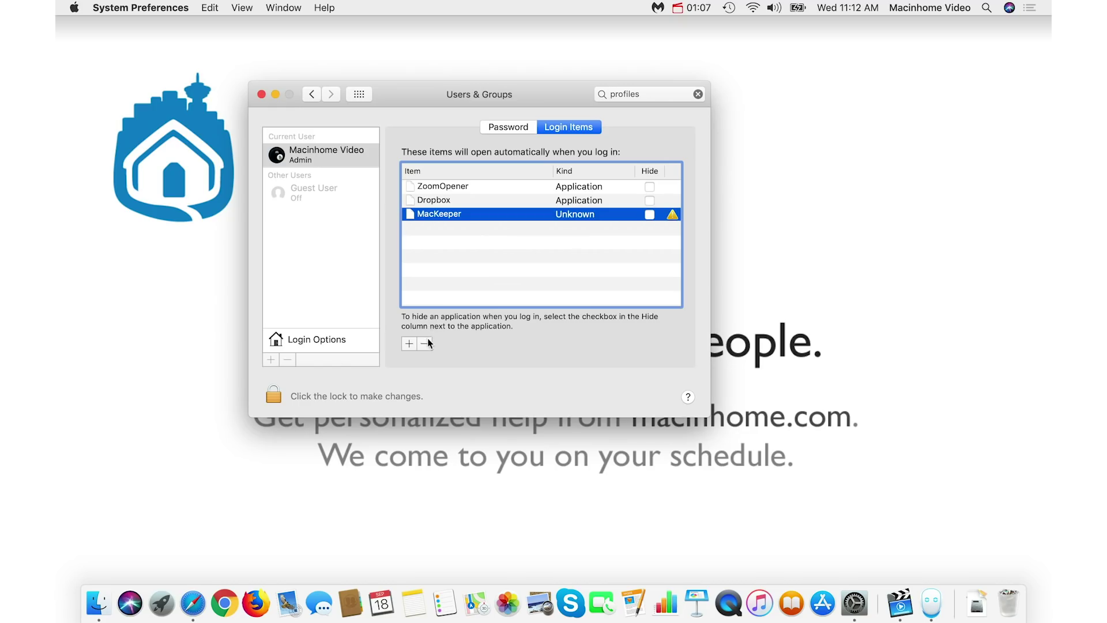
left_click(427, 343)
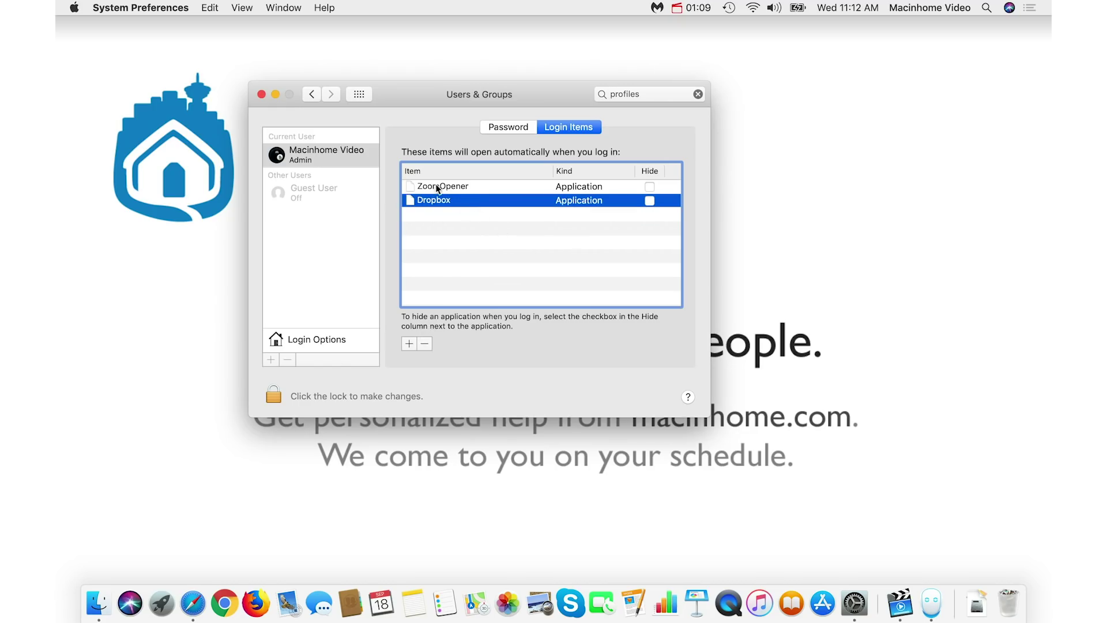
left_click(359, 94)
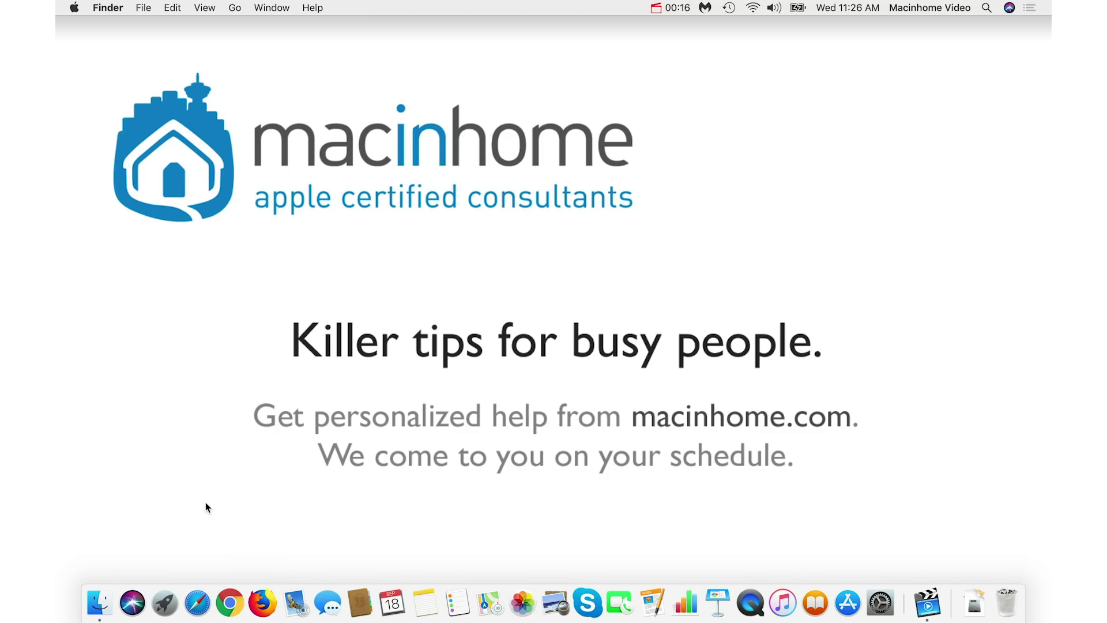
left_click(199, 603)
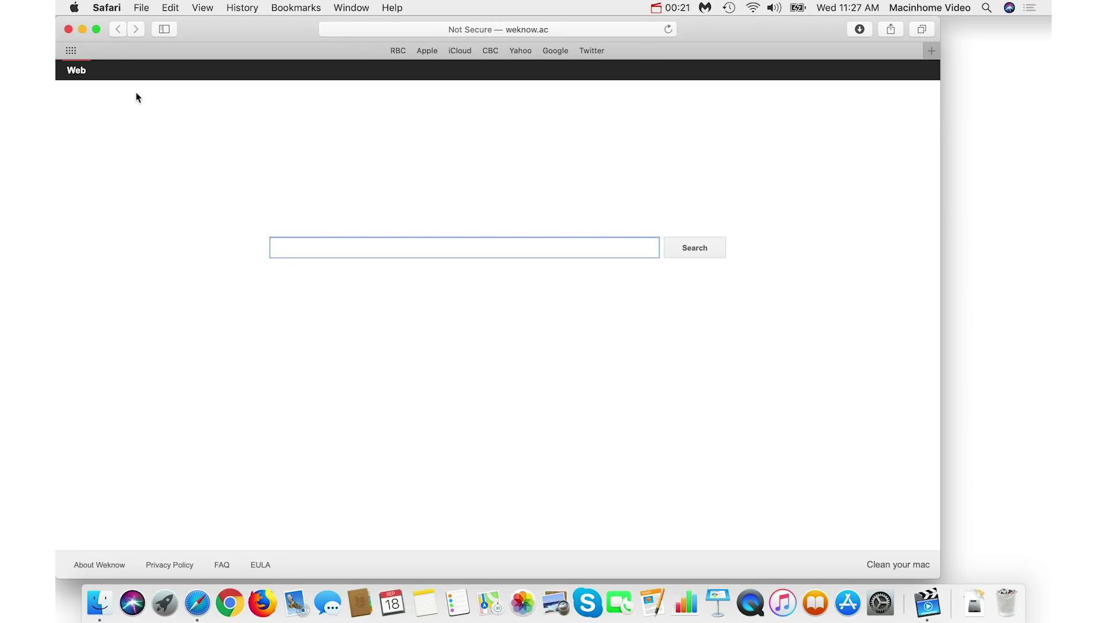
- Set Safari's homepage to google.com in Preferences
left_click(109, 8)
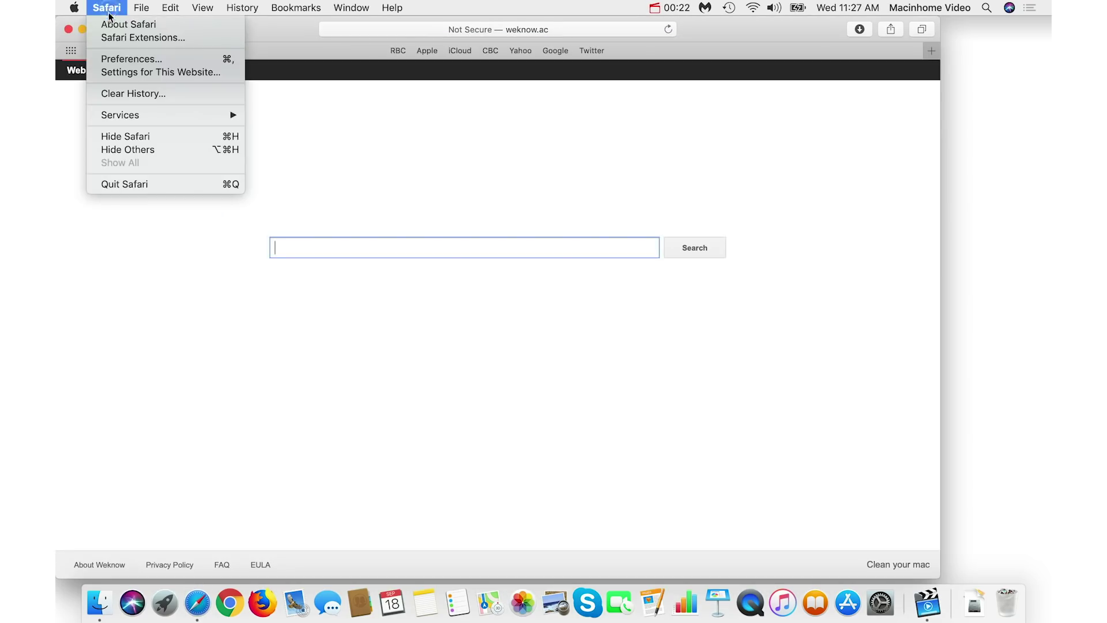
left_click(126, 58)
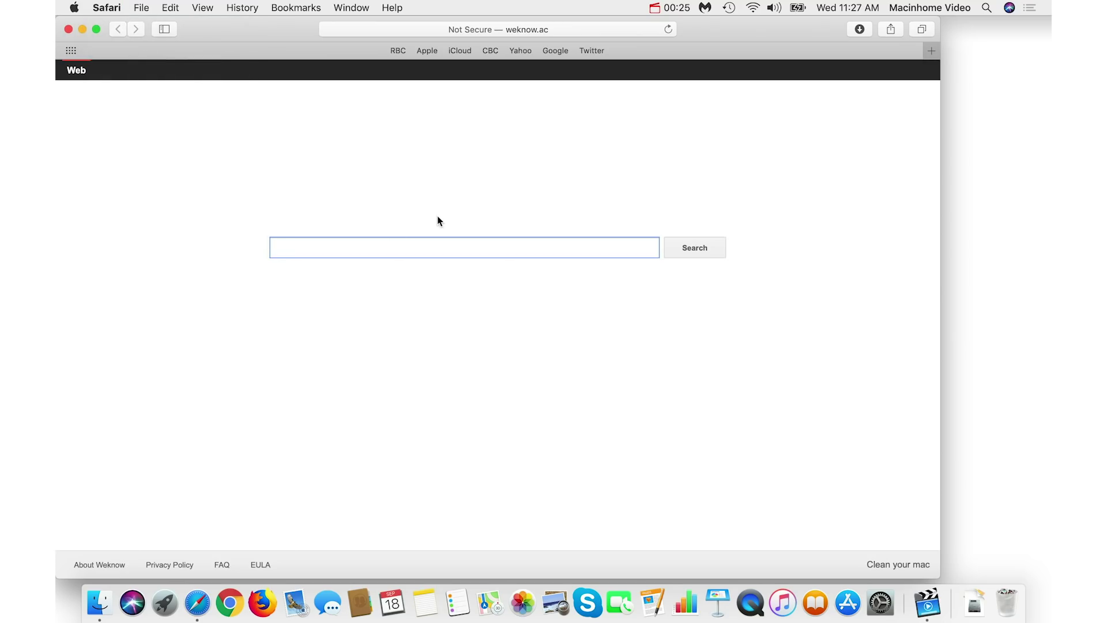
left_click(311, 122)
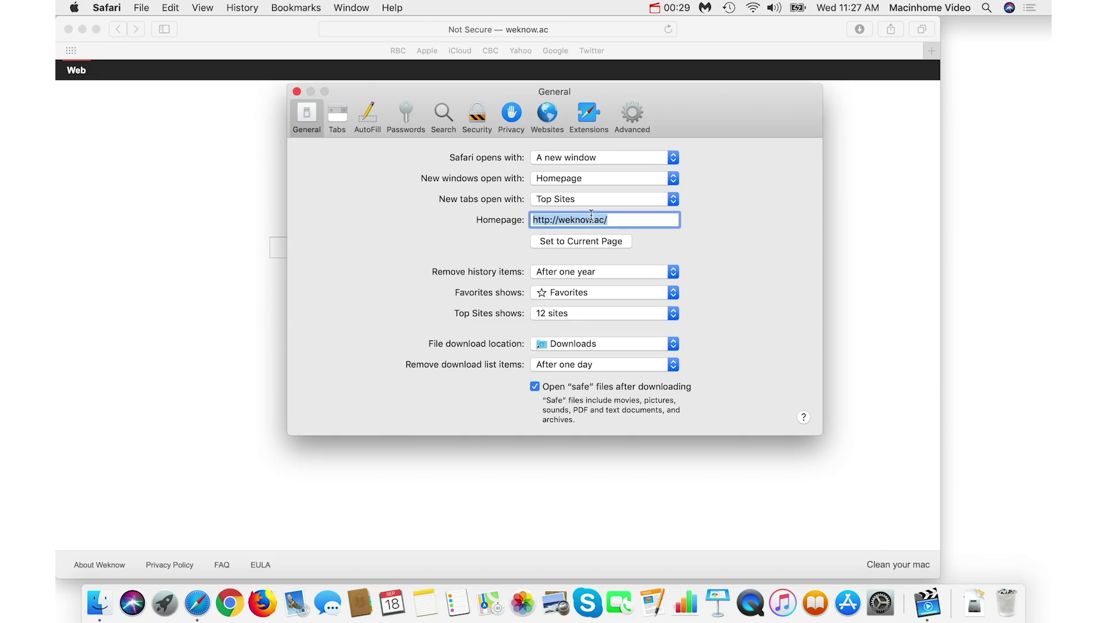
type("g")
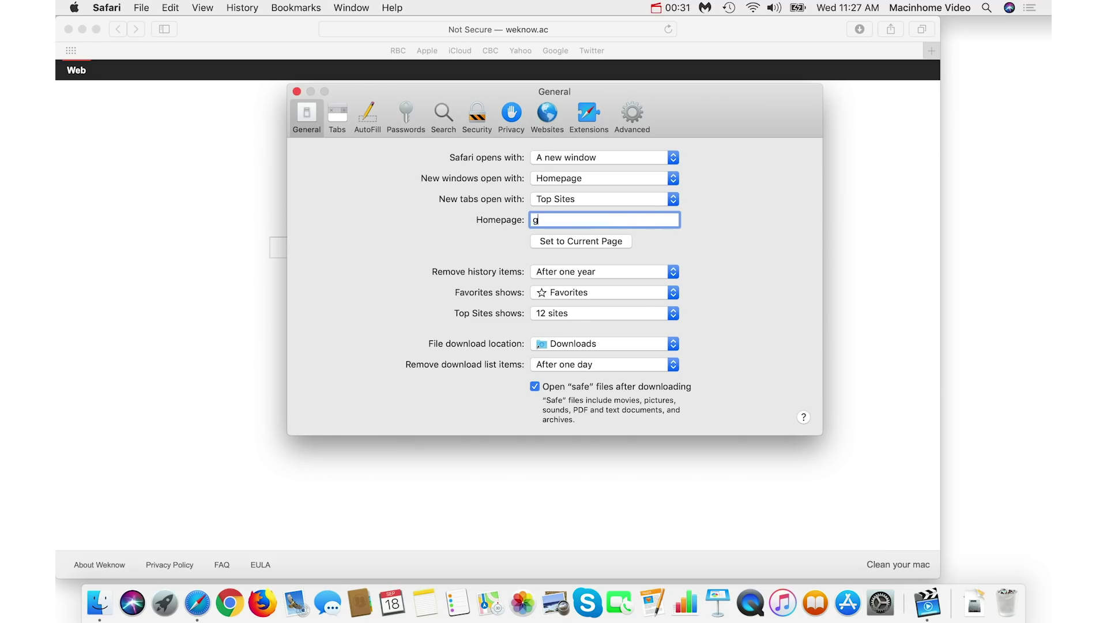
type("oogle.com")
key("Return")
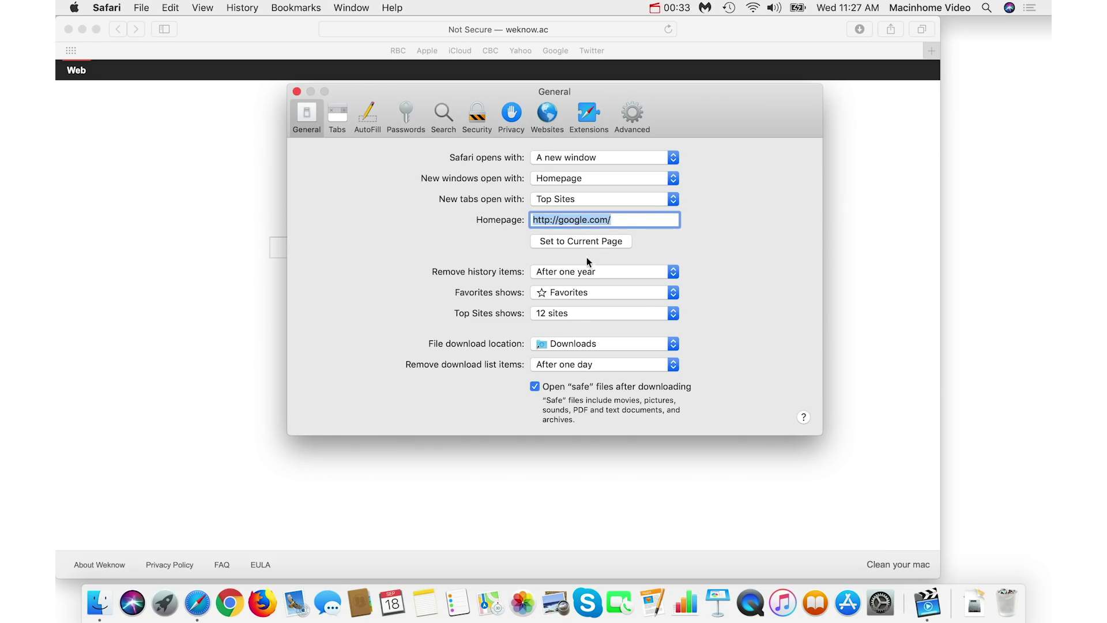
- Switch Safari's search engine to Google, verify no extensions are installed, and close preferences
left_click(444, 119)
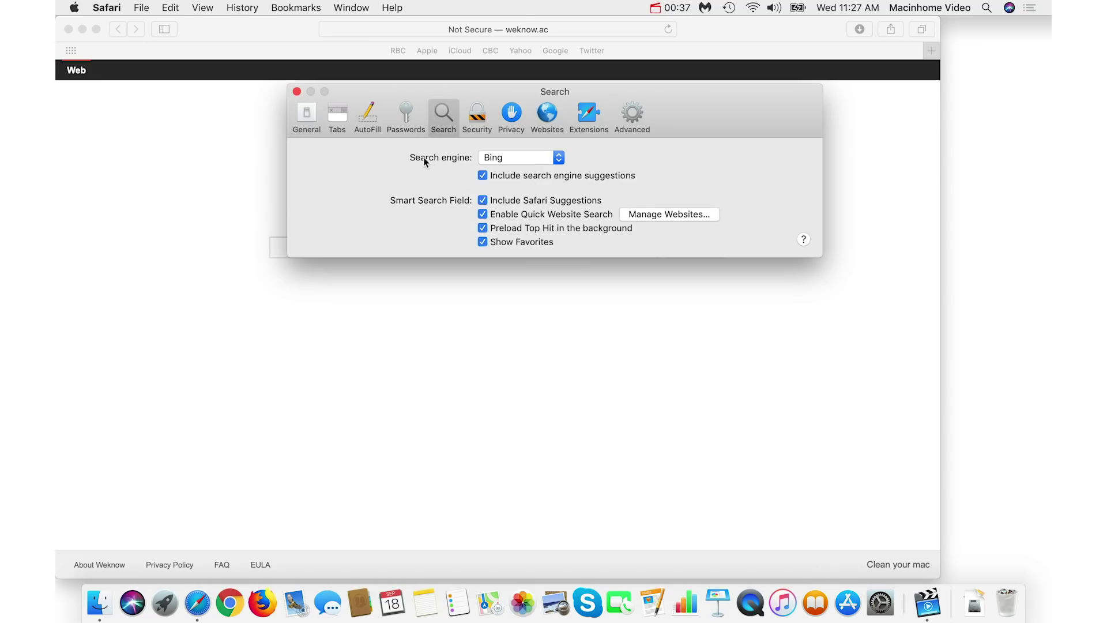
left_click(527, 156)
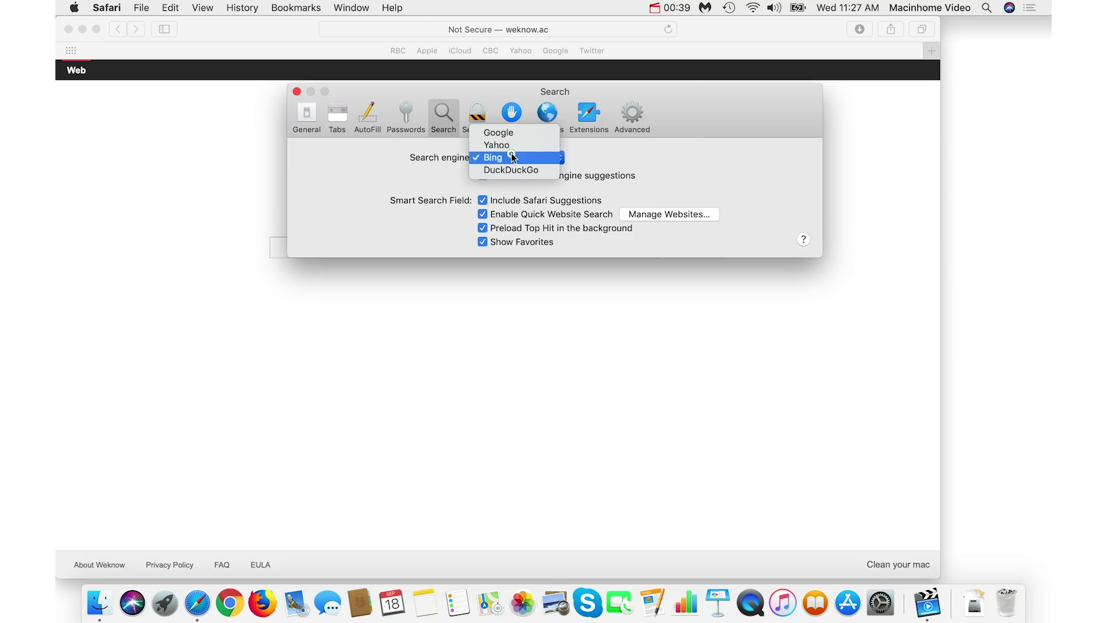
left_click(515, 132)
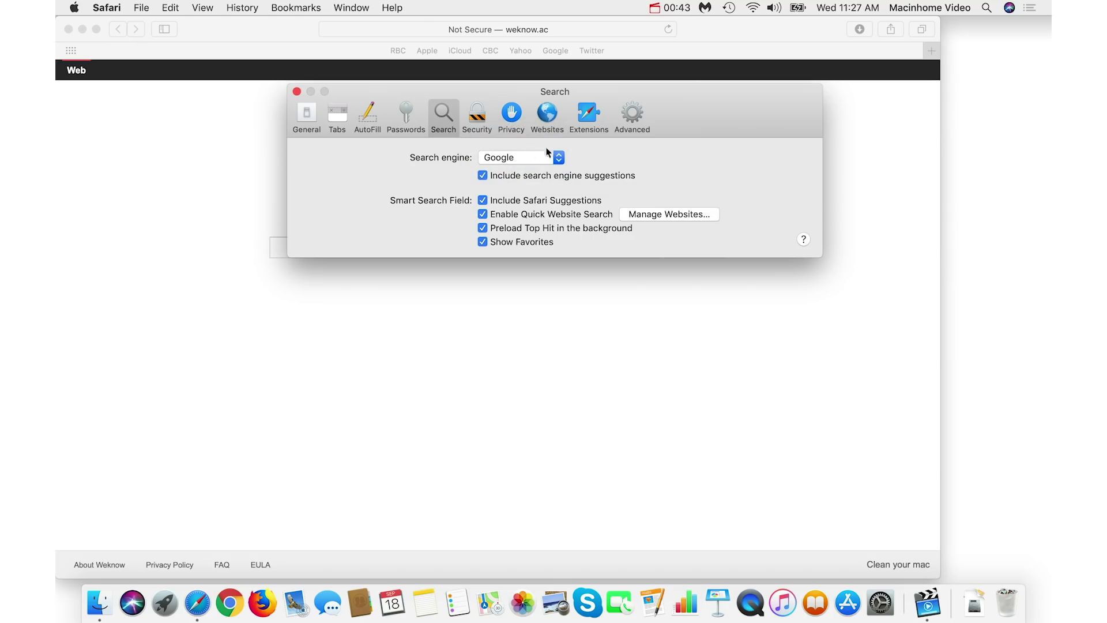
left_click(589, 115)
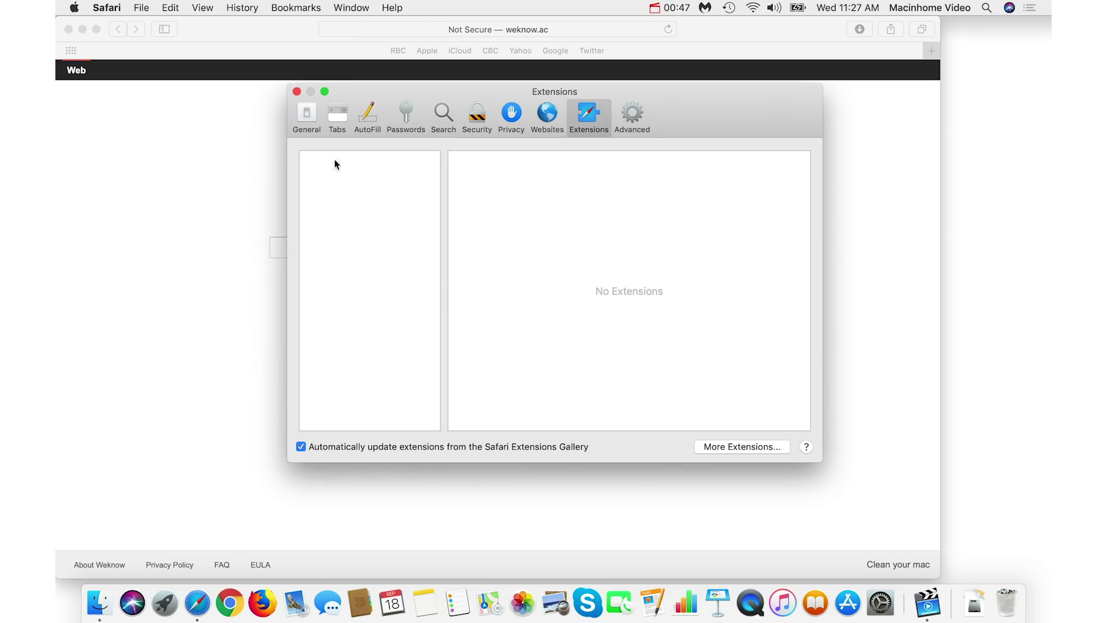
left_click(297, 91)
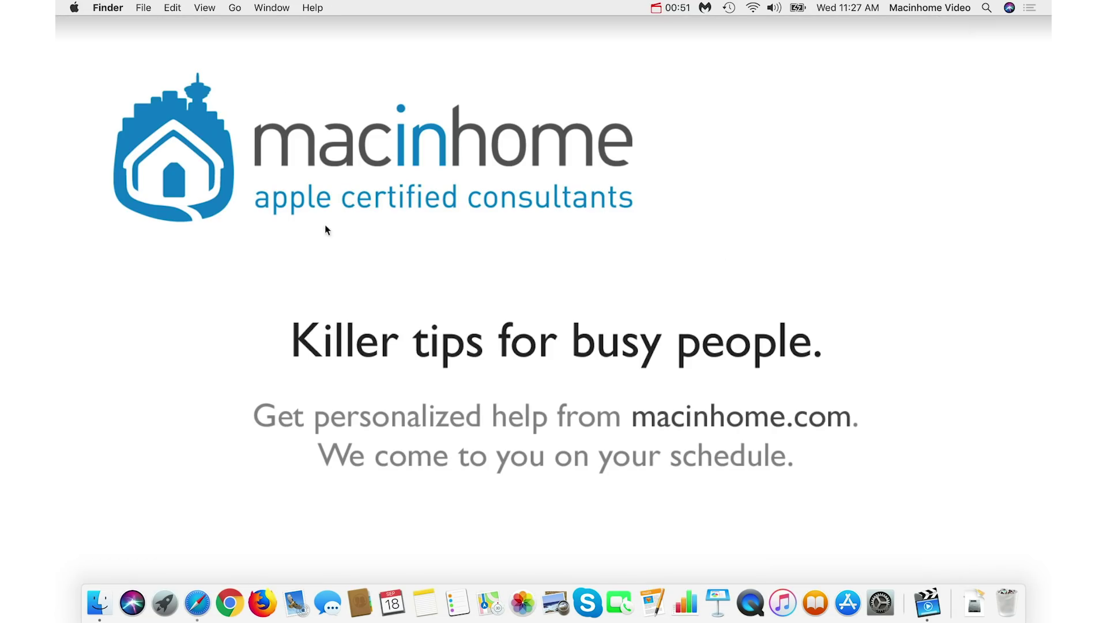
- Launch Chrome and set Google as the address-bar search engine
left_click(232, 600)
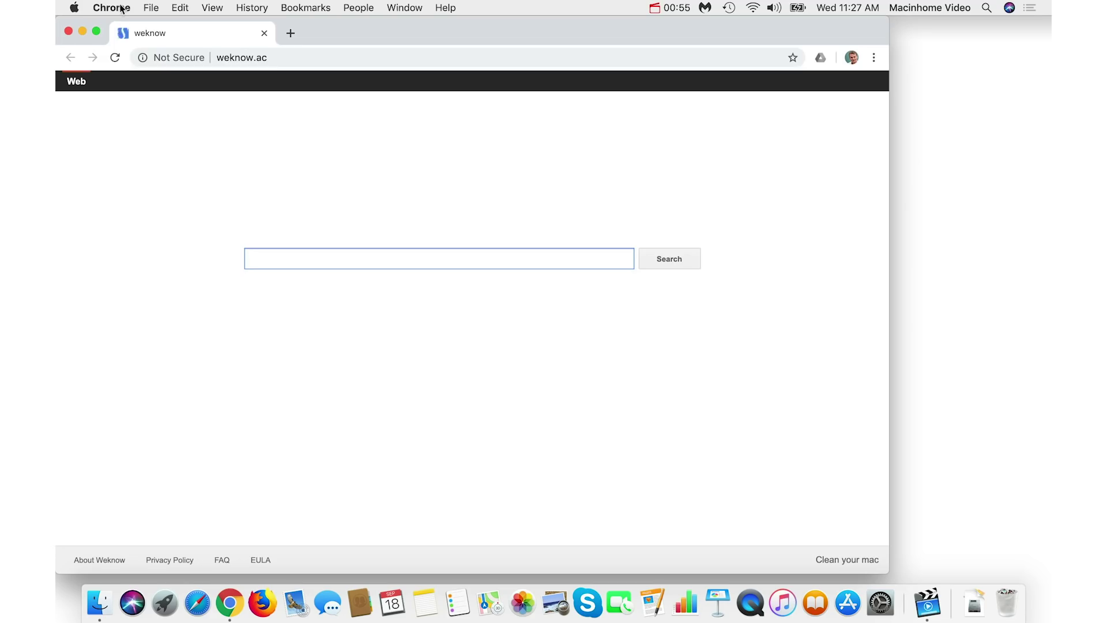
left_click(121, 7)
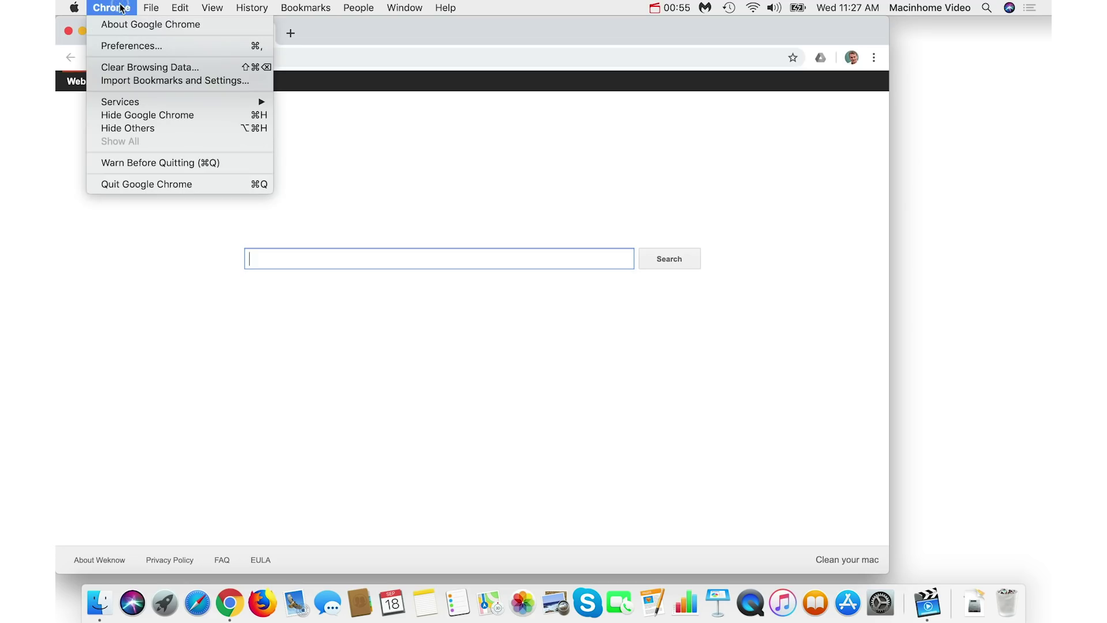
left_click(169, 45)
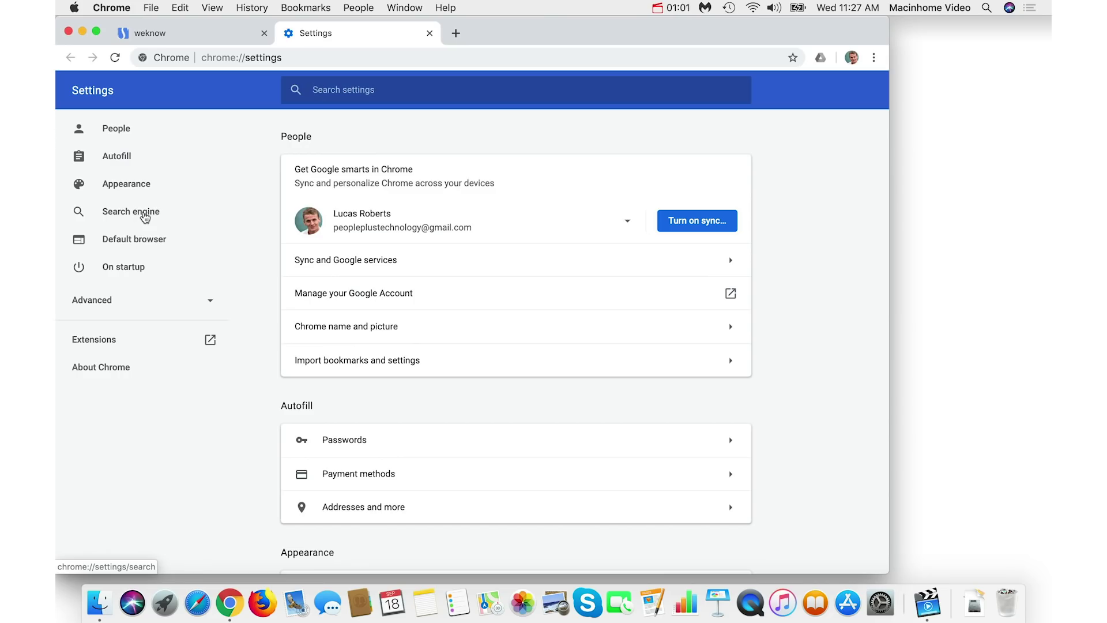
left_click(145, 214)
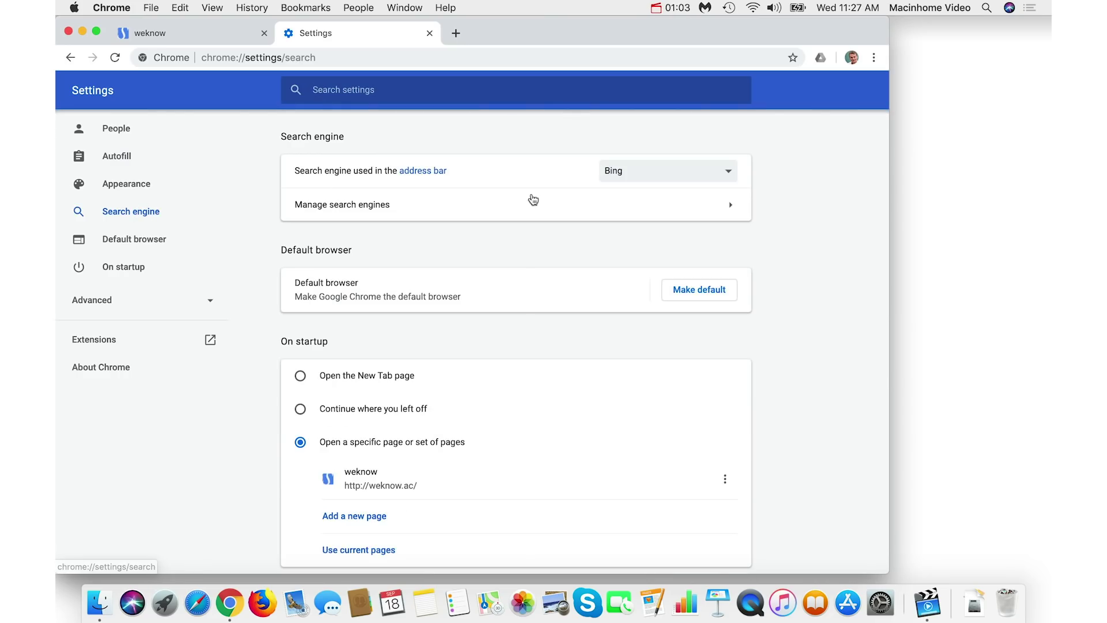
left_click(657, 170)
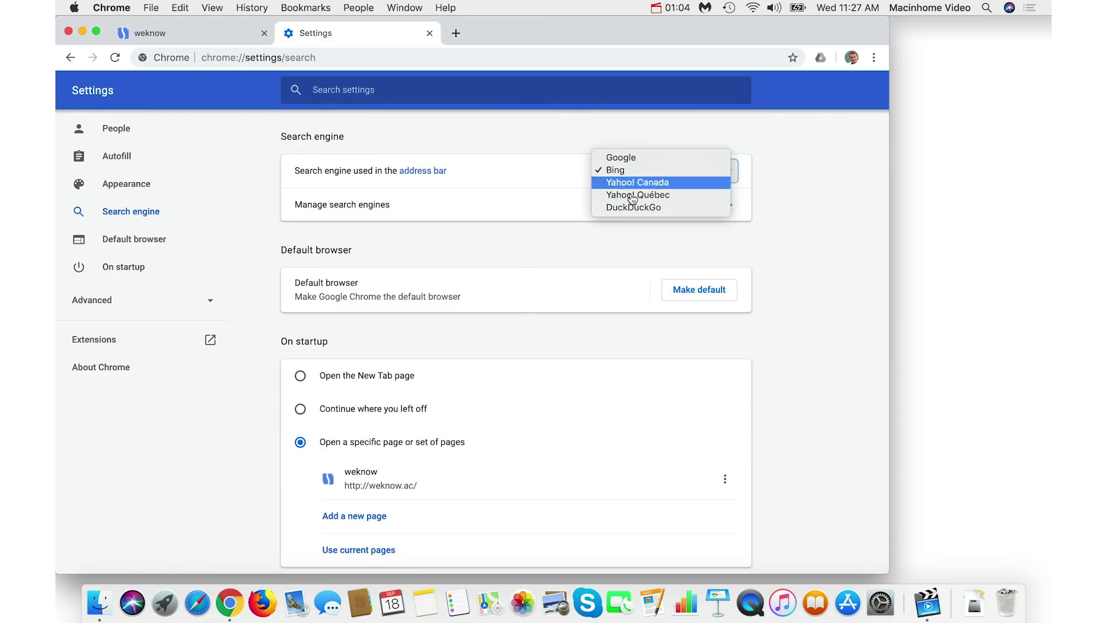
left_click(635, 163)
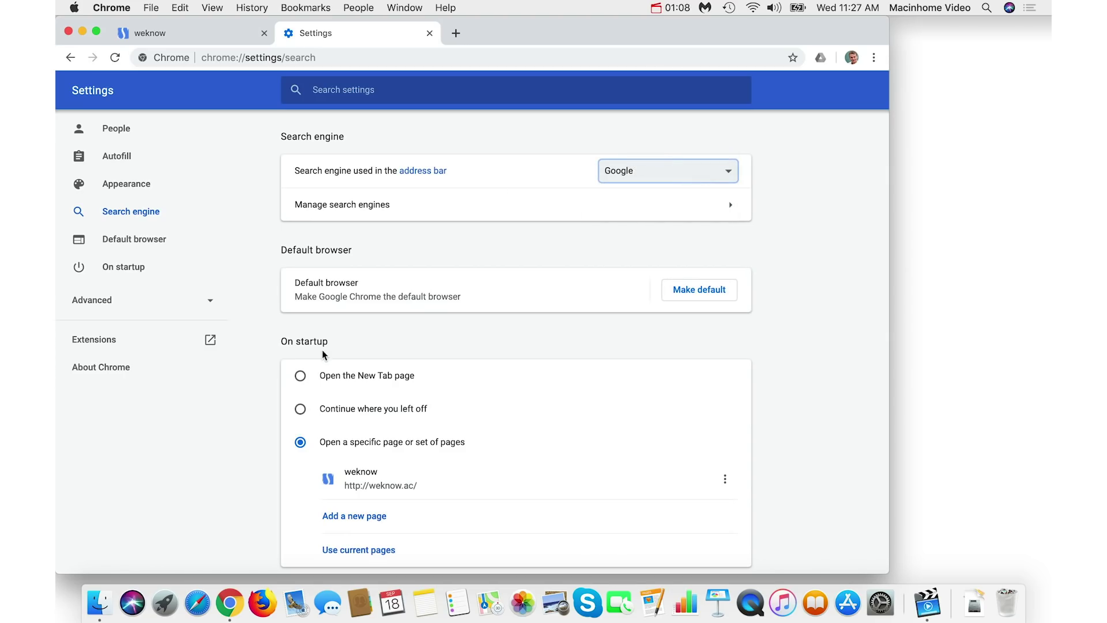
- Remove the weknow.ac page from Chrome's On startup pages
scroll(315, 315, "down", 3)
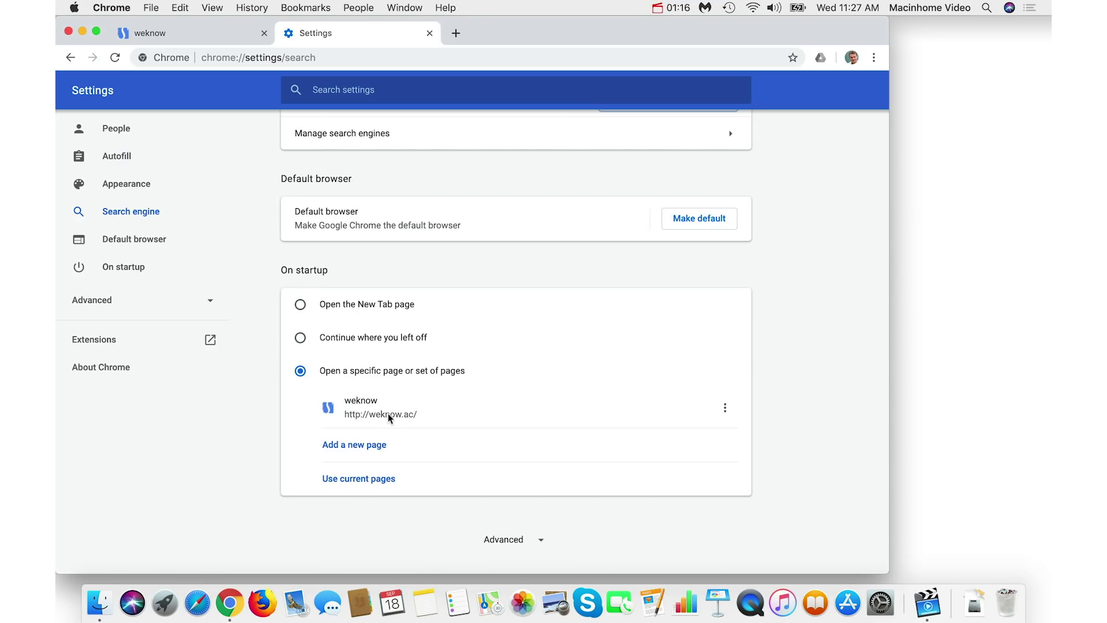
left_click(725, 409)
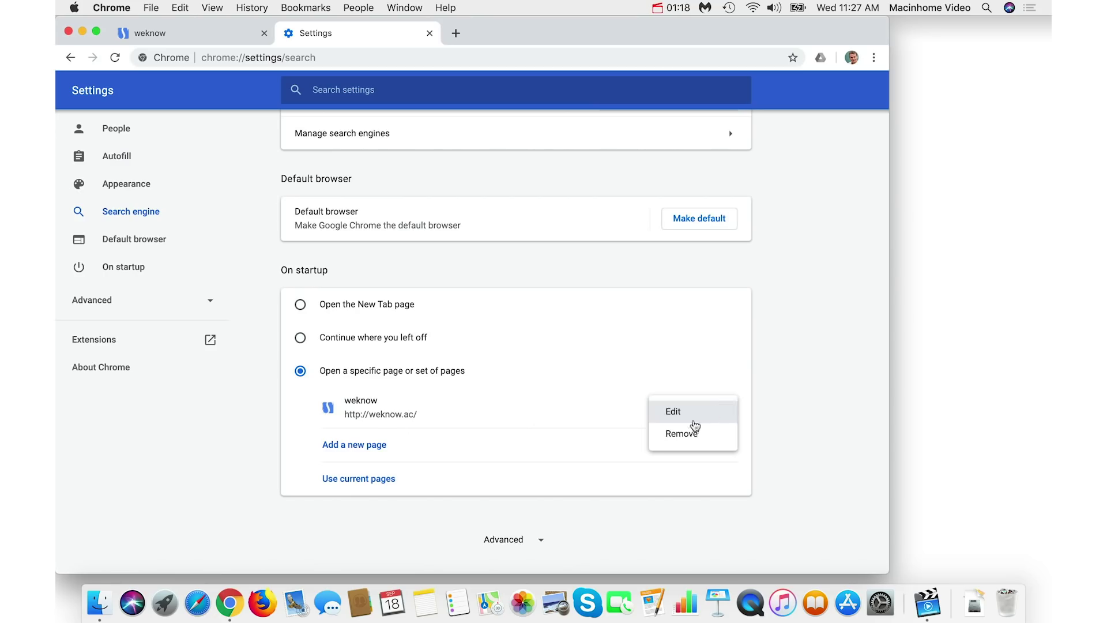
left_click(691, 439)
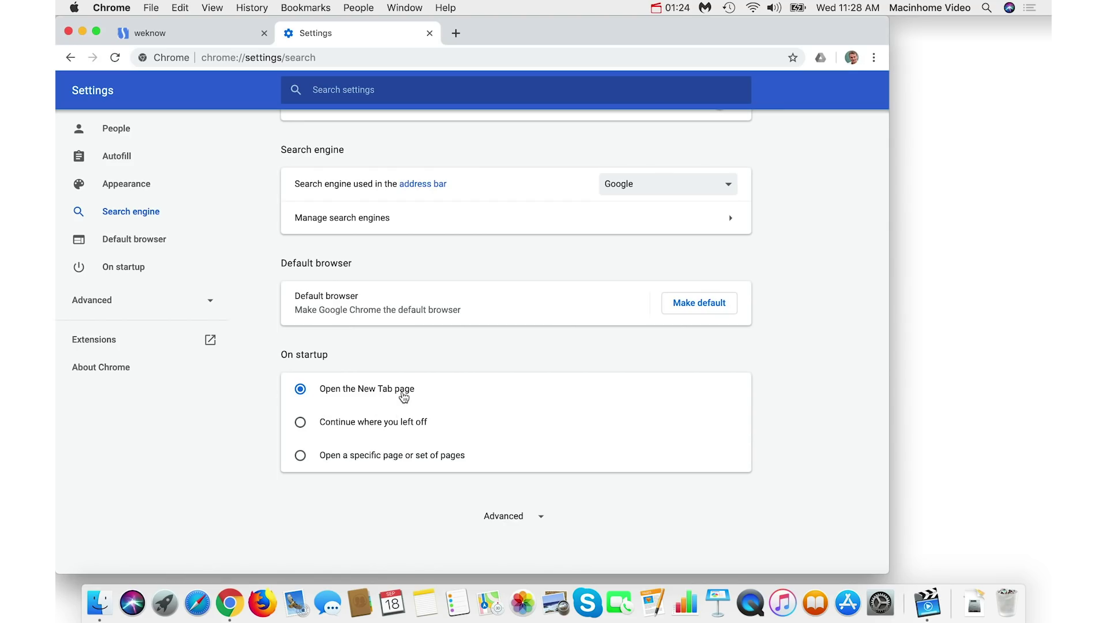
scroll(404, 397, "up", 10)
scroll(404, 397, "up", 5)
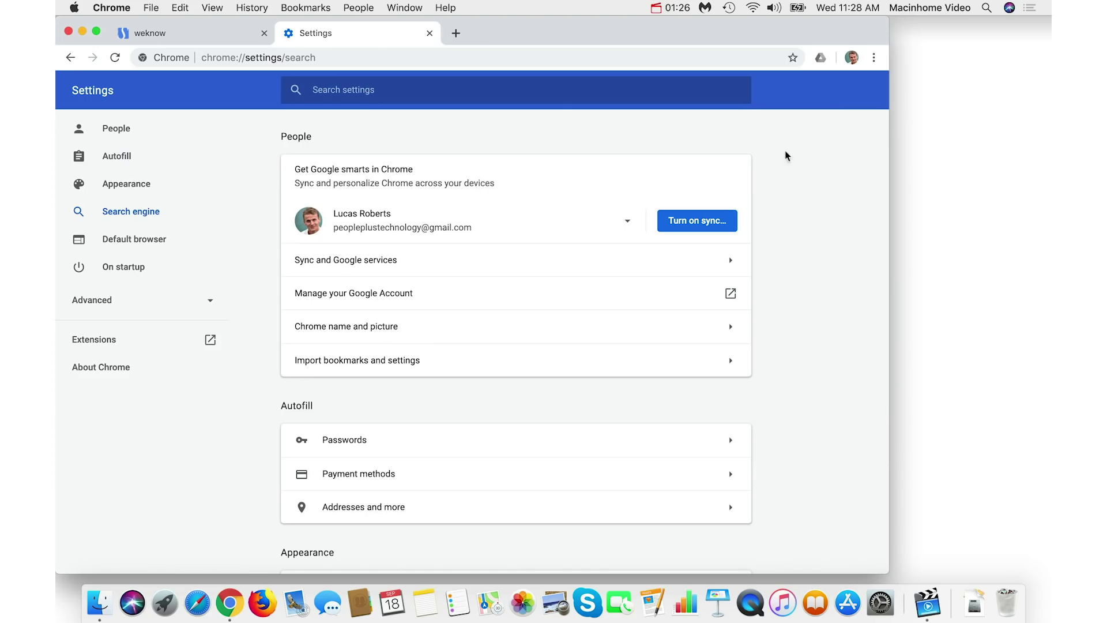
- Show Chrome's installed extensions list to check for unwanted add-ons
left_click(874, 58)
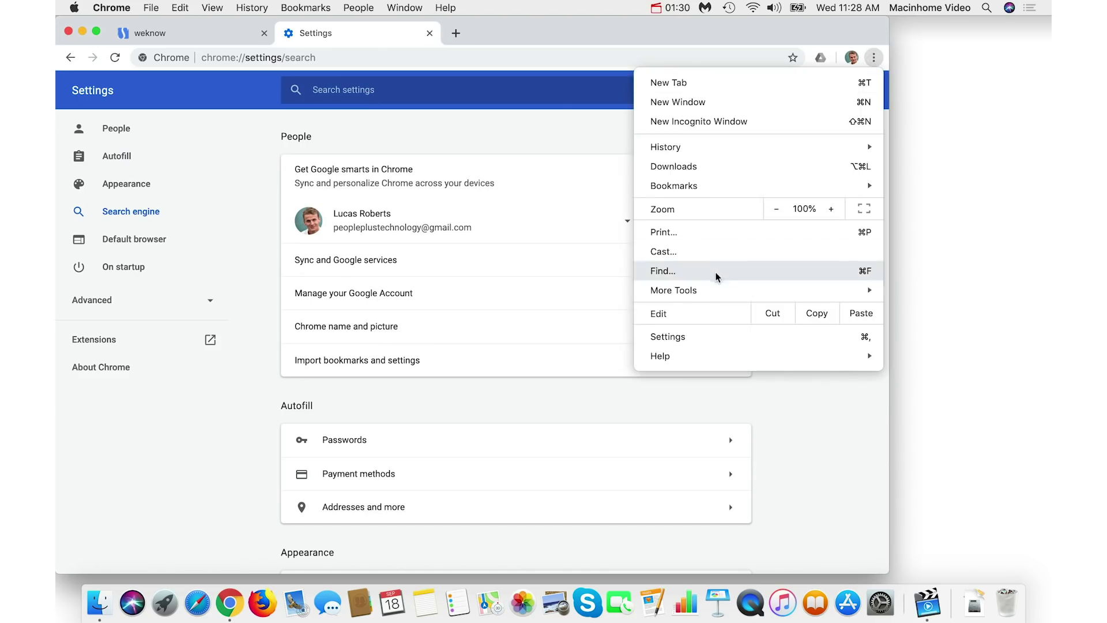
mouse_move(673, 290)
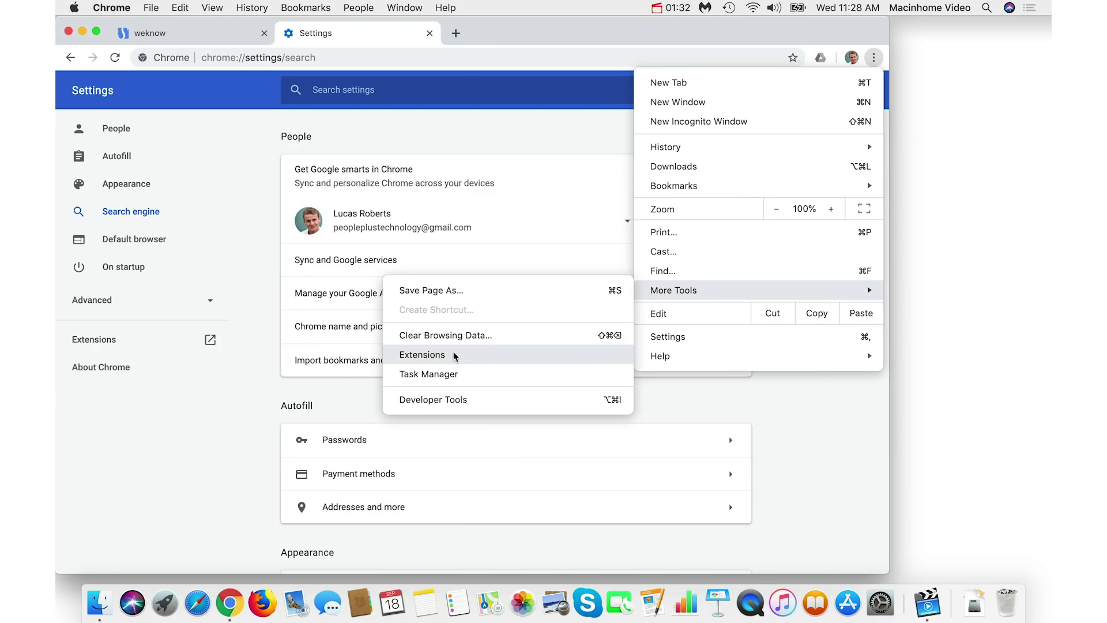
left_click(454, 356)
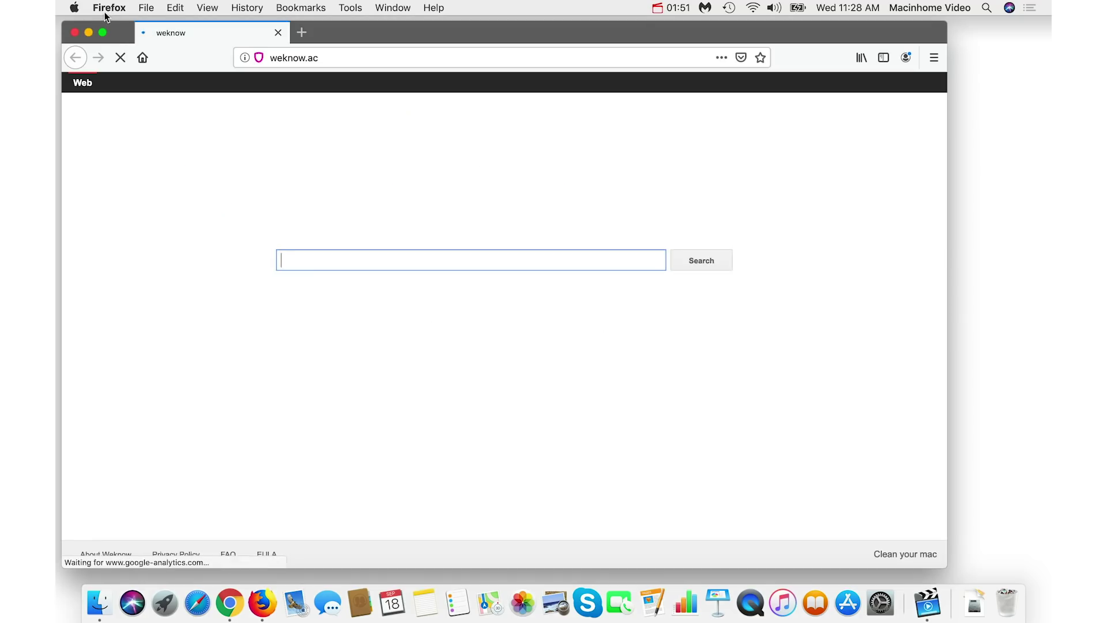
- Make Google the default search engine in Firefox's Search preferences
left_click(114, 7)
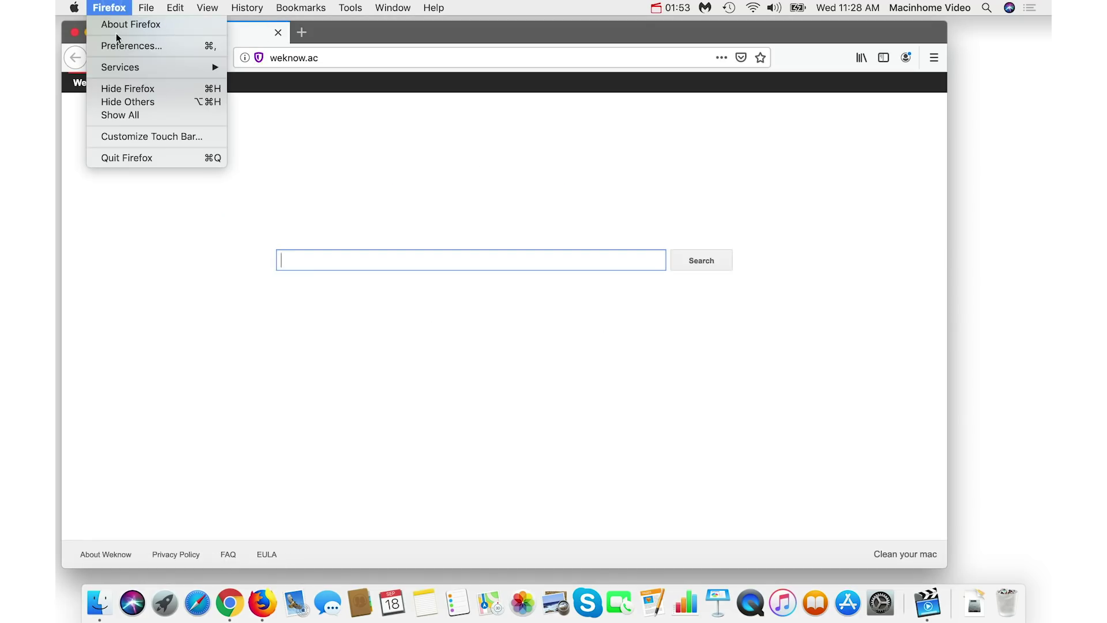
left_click(115, 43)
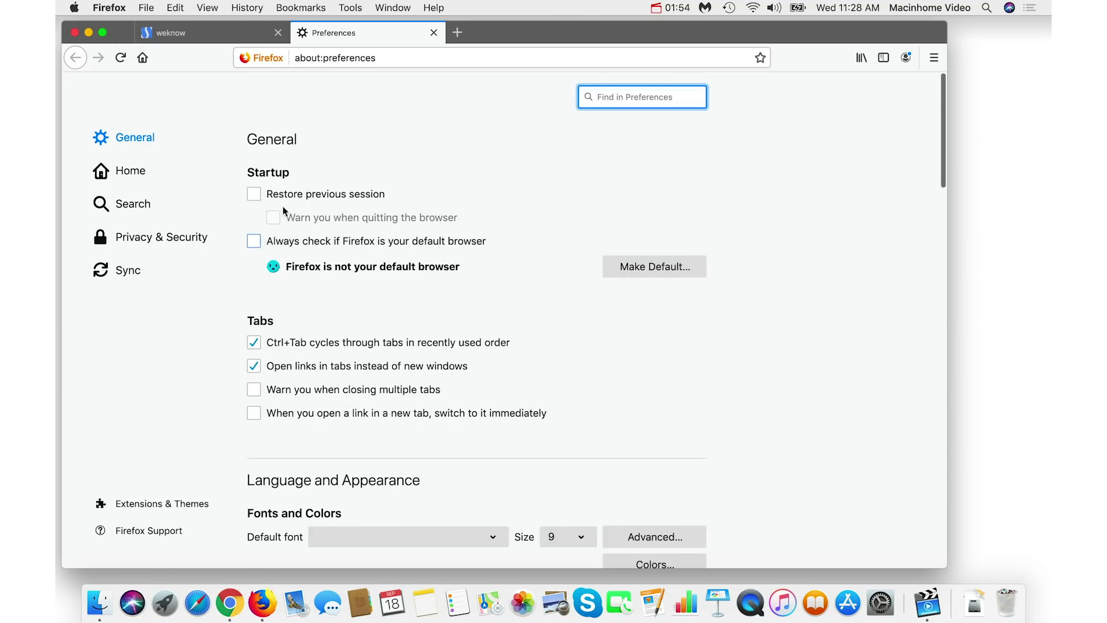
left_click(133, 204)
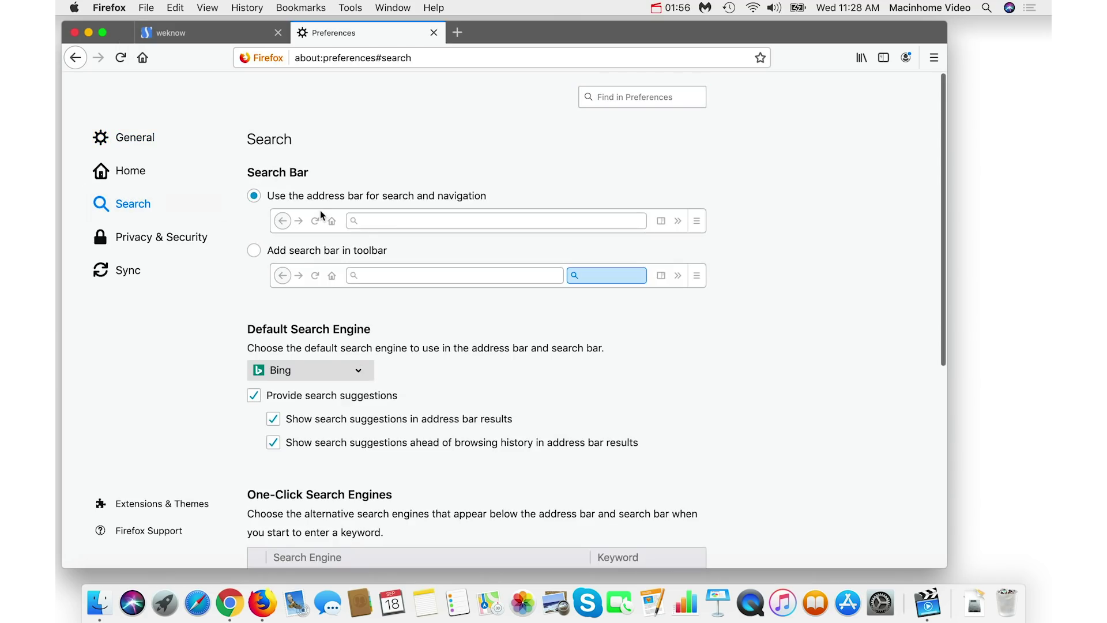
scroll(320, 210, "down", 3)
left_click(286, 273)
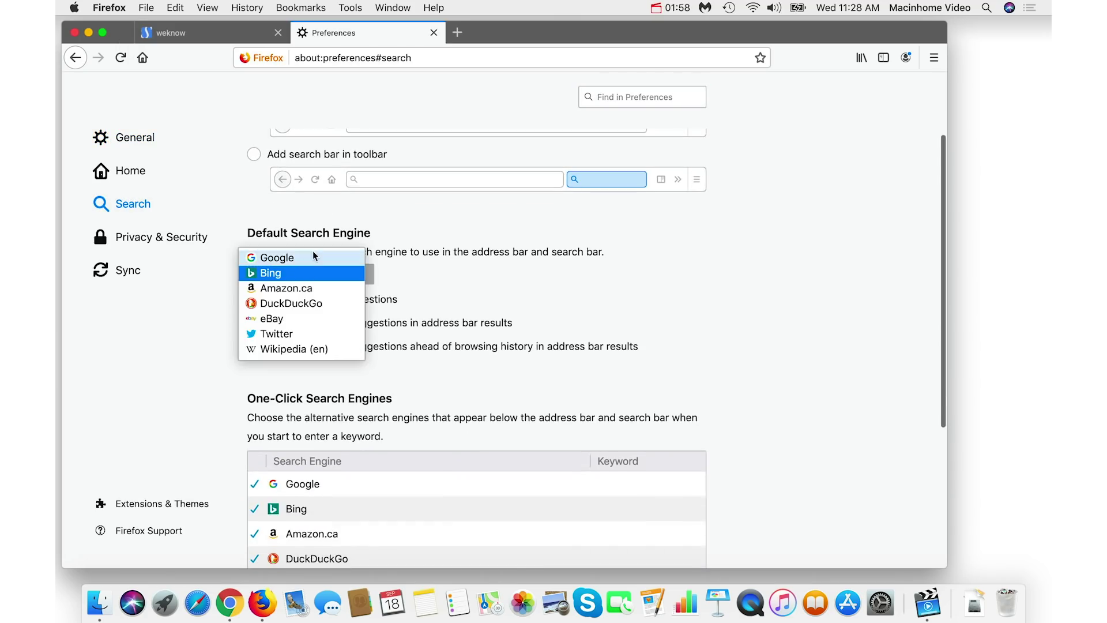
left_click(299, 256)
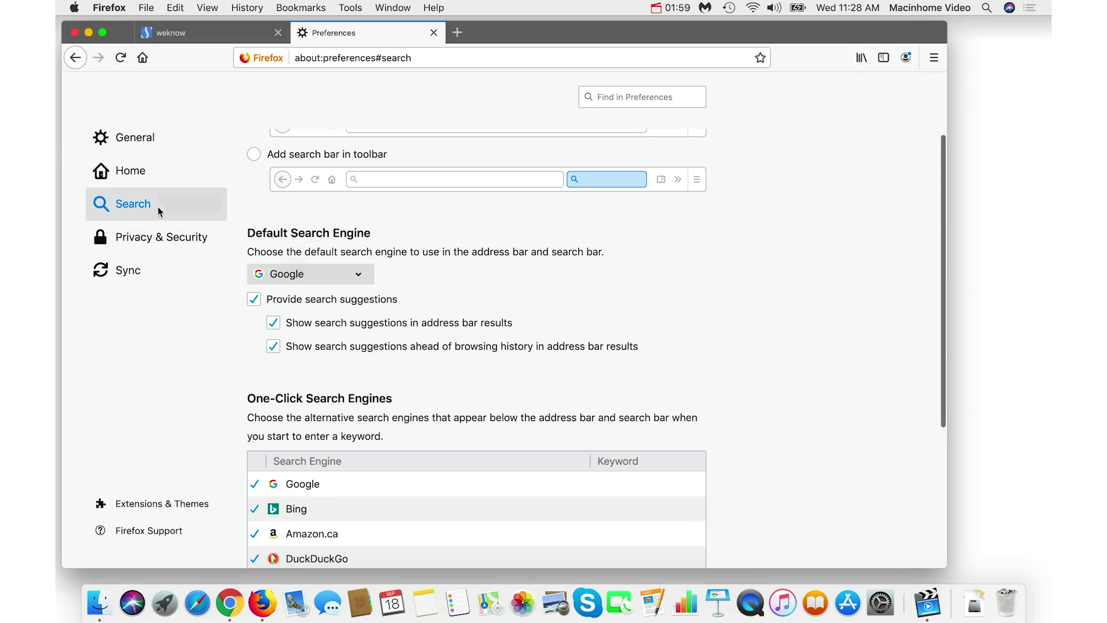
- Replace the weknow.ac homepage address with google.com in Firefox's Home preferences
left_click(133, 174)
triple_click(538, 258)
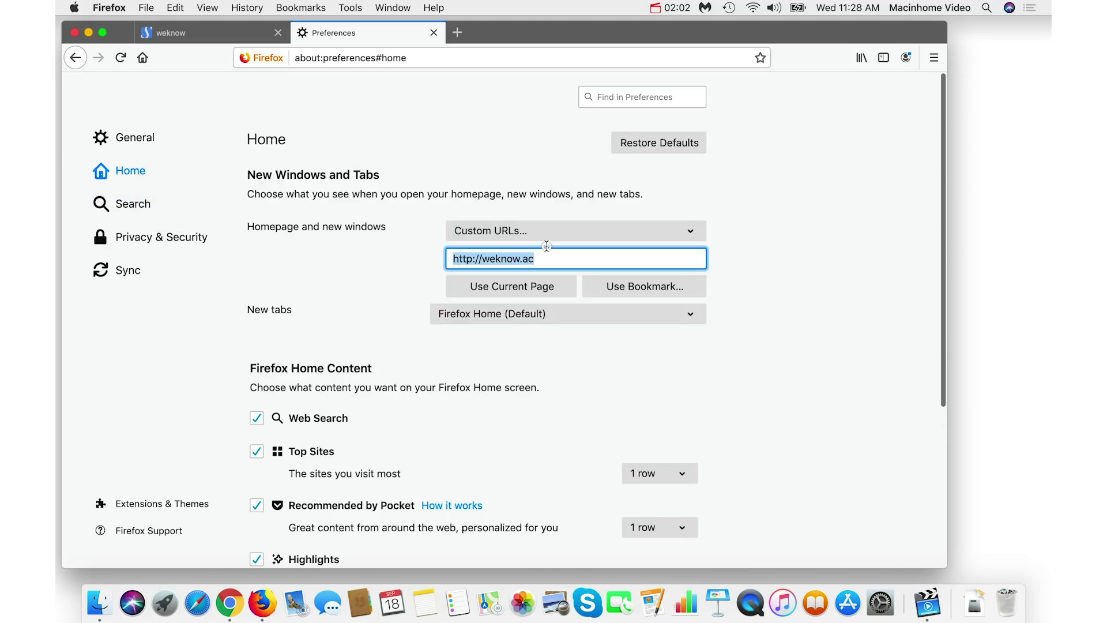
type("google.")
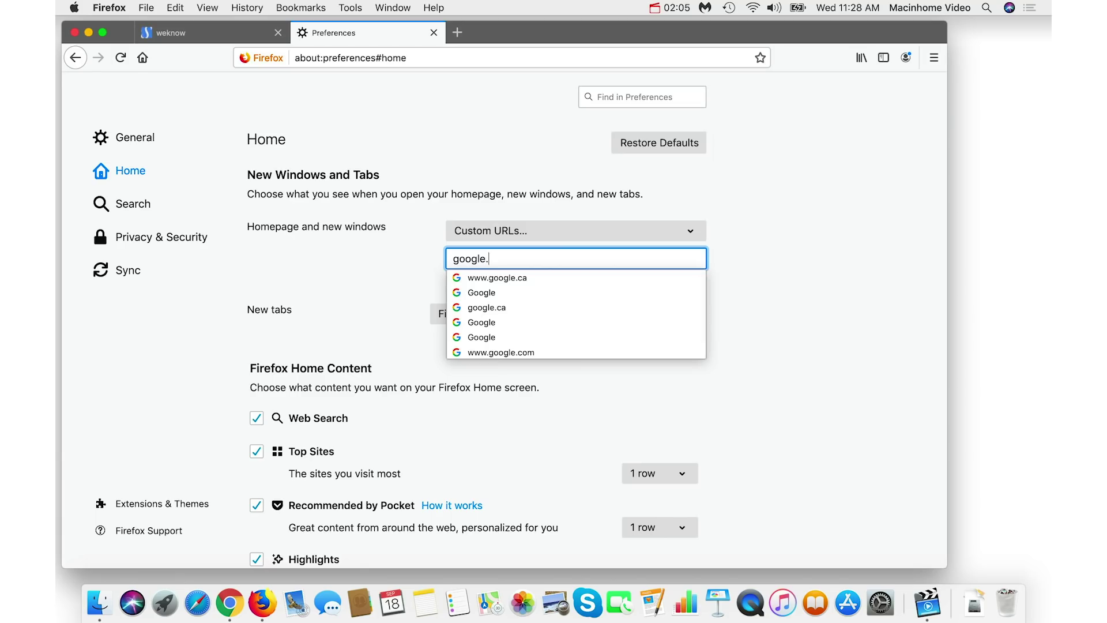
type("com")
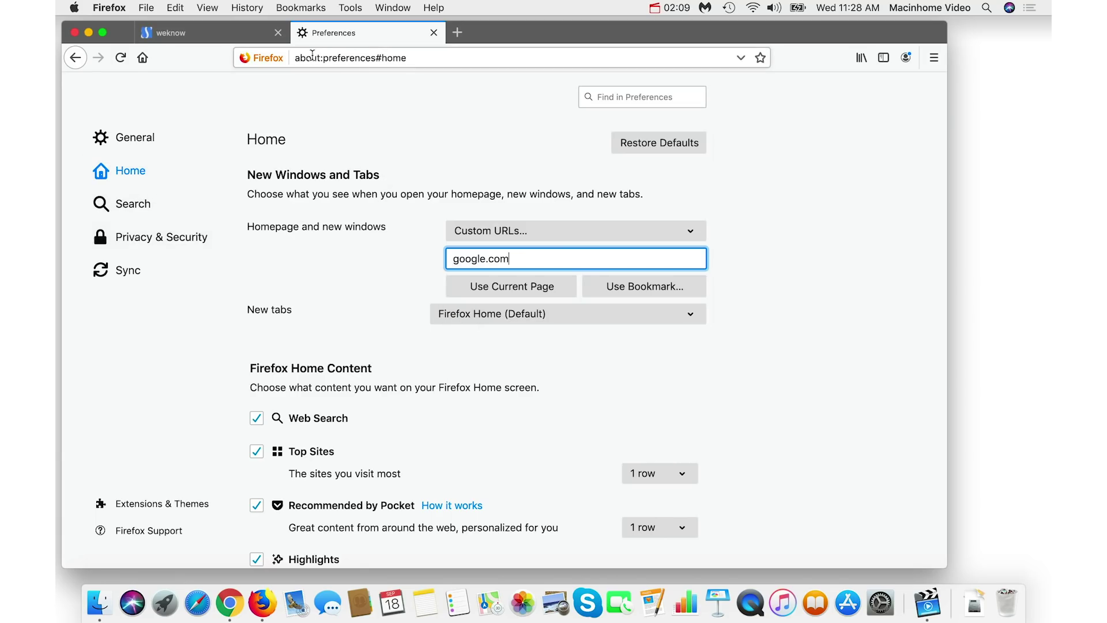
left_click(350, 7)
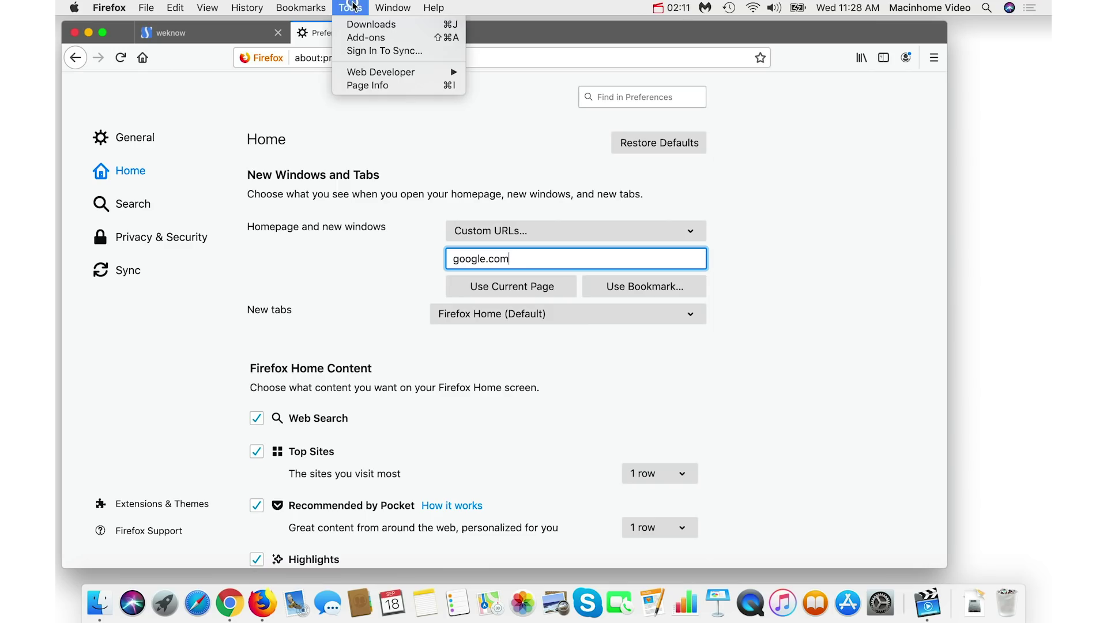
- Set the OpenH264 Video Codec plugin to Never Activate in Firefox's add-ons manager
left_click(399, 38)
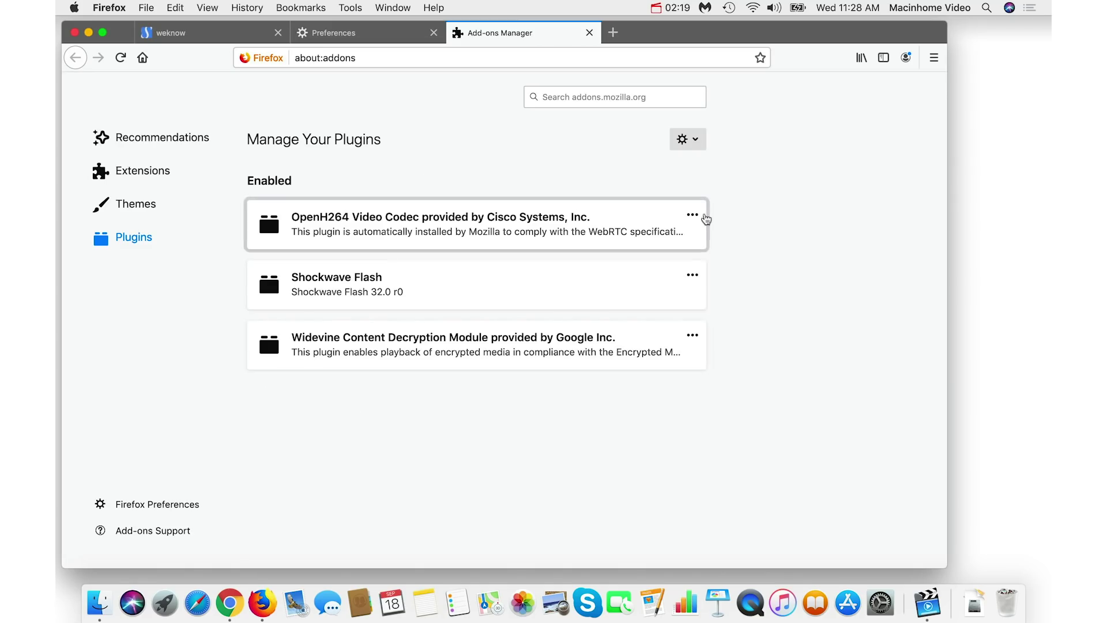
left_click(693, 216)
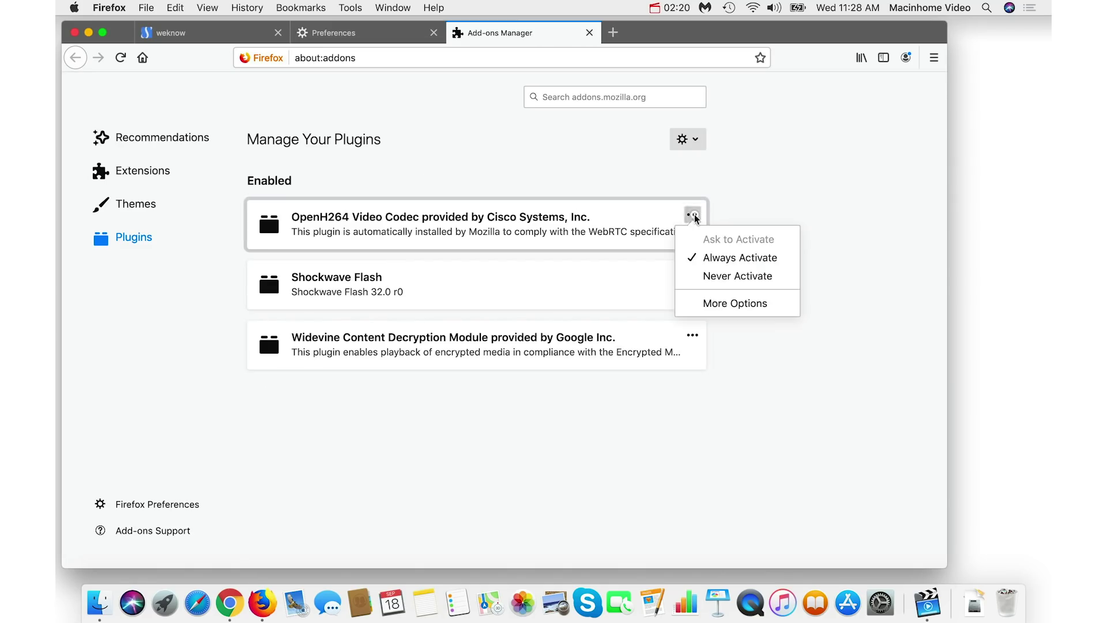
left_click(776, 276)
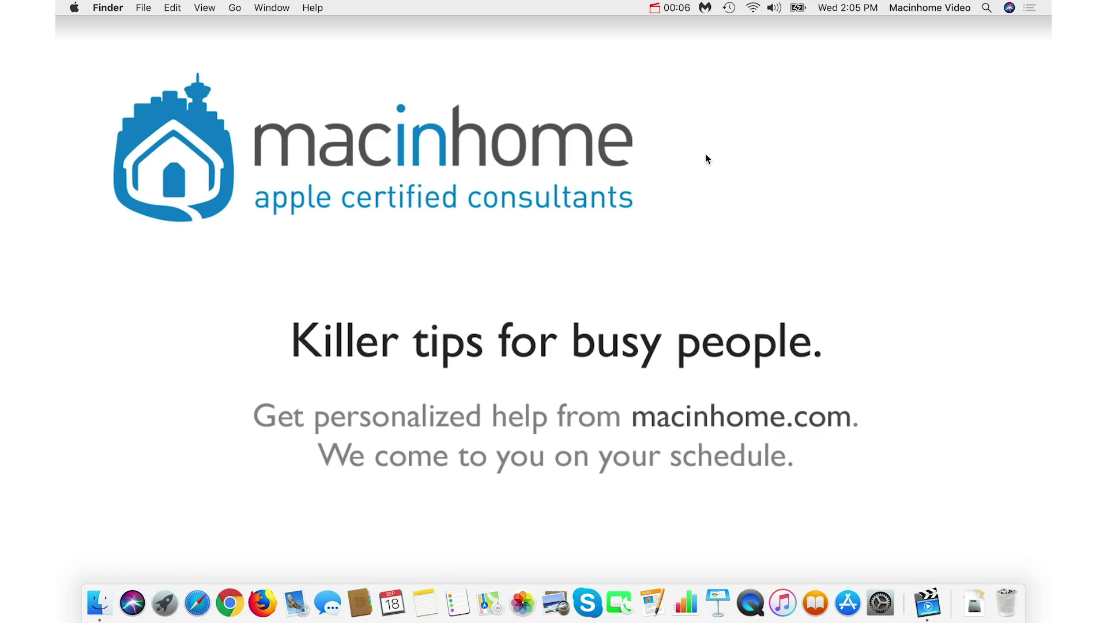
- Open the main Malwarebytes window from the menu bar and run a threat scan
left_click(706, 8)
left_click(757, 133)
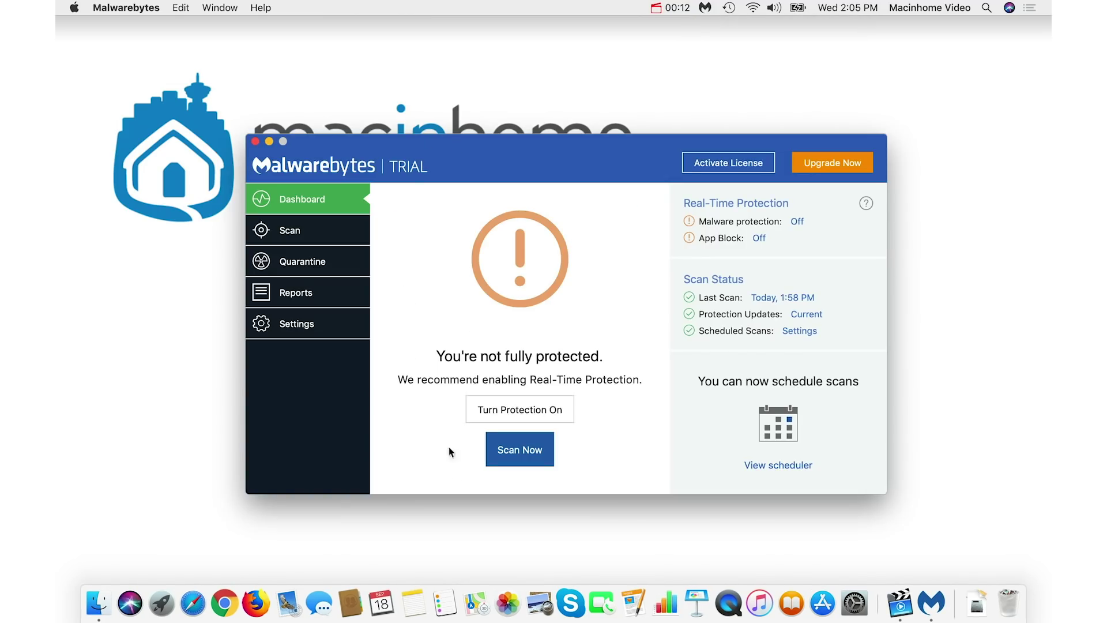
left_click(520, 452)
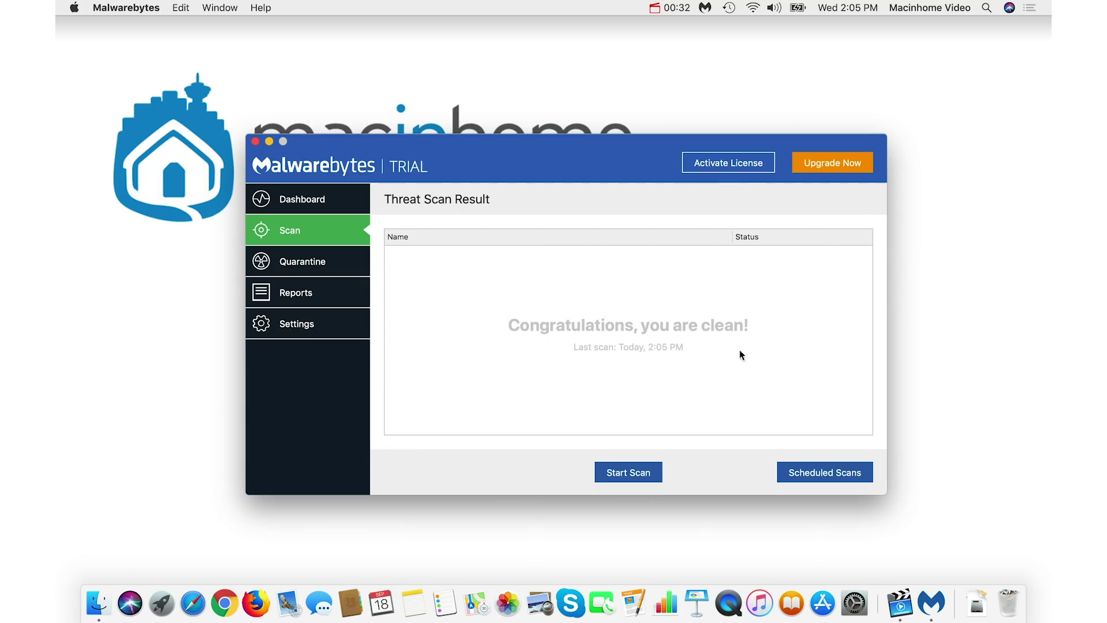
- Uninstall Malwarebytes from the Help menu, confirming removal with the admin password
left_click(263, 9)
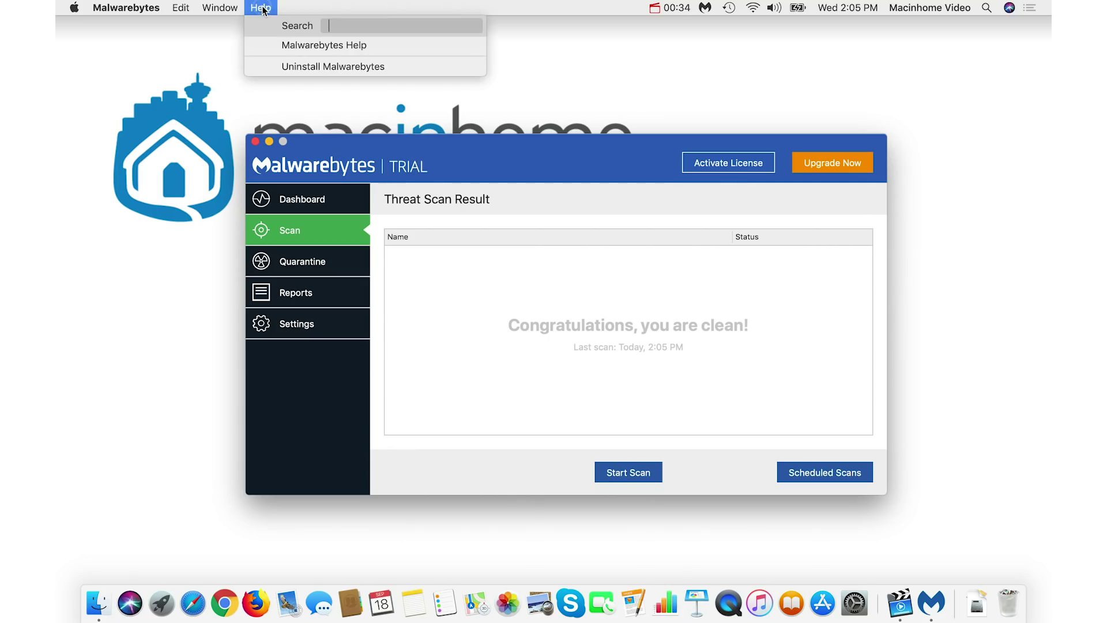
left_click(406, 67)
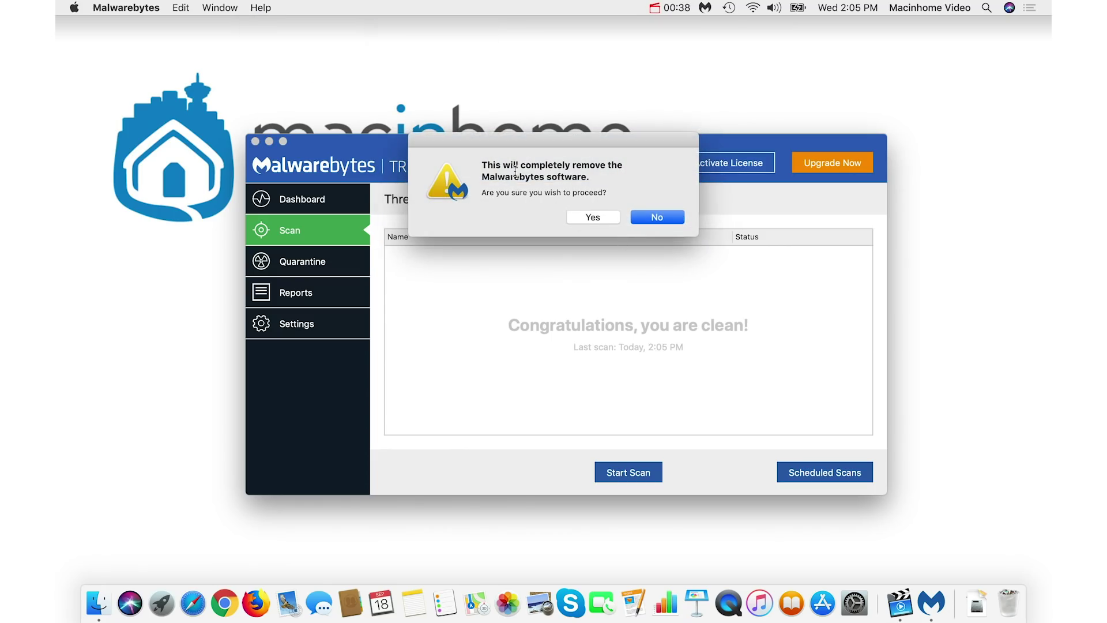
left_click(589, 219)
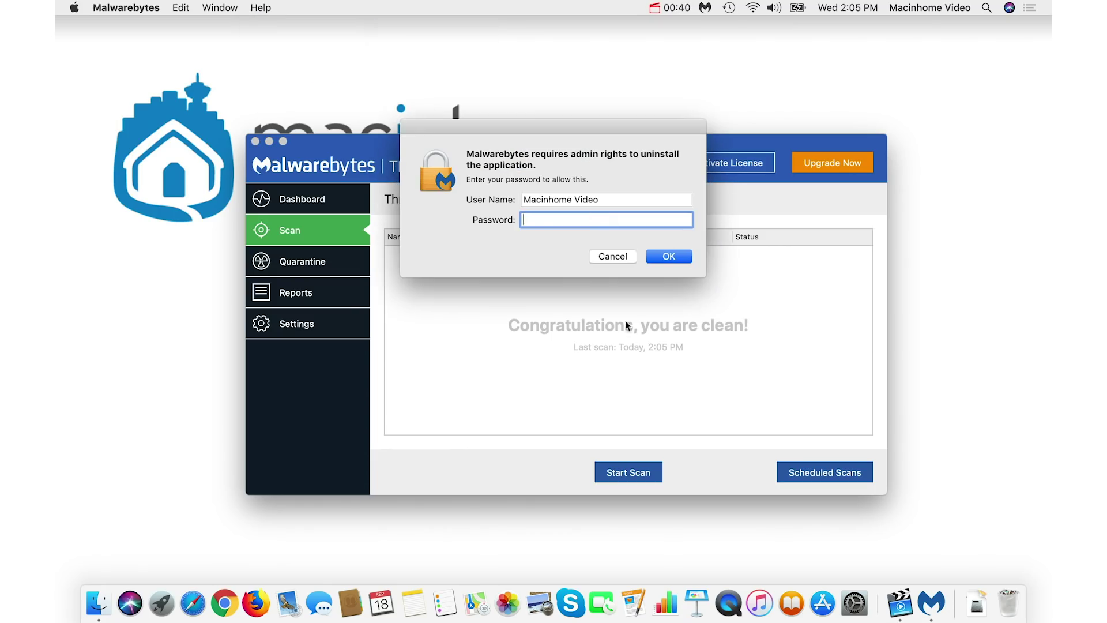
type("•••••")
key("Return")
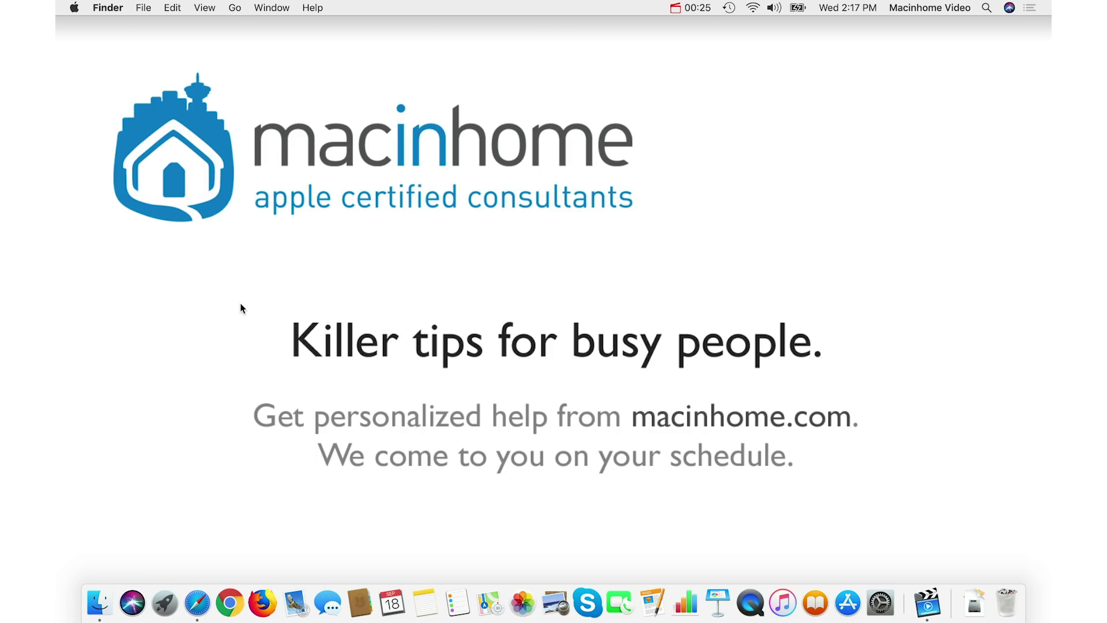
- Browse Safari's image results for fake Apple support and Flash update pop-ups, then the Adobe tab
left_click(197, 603)
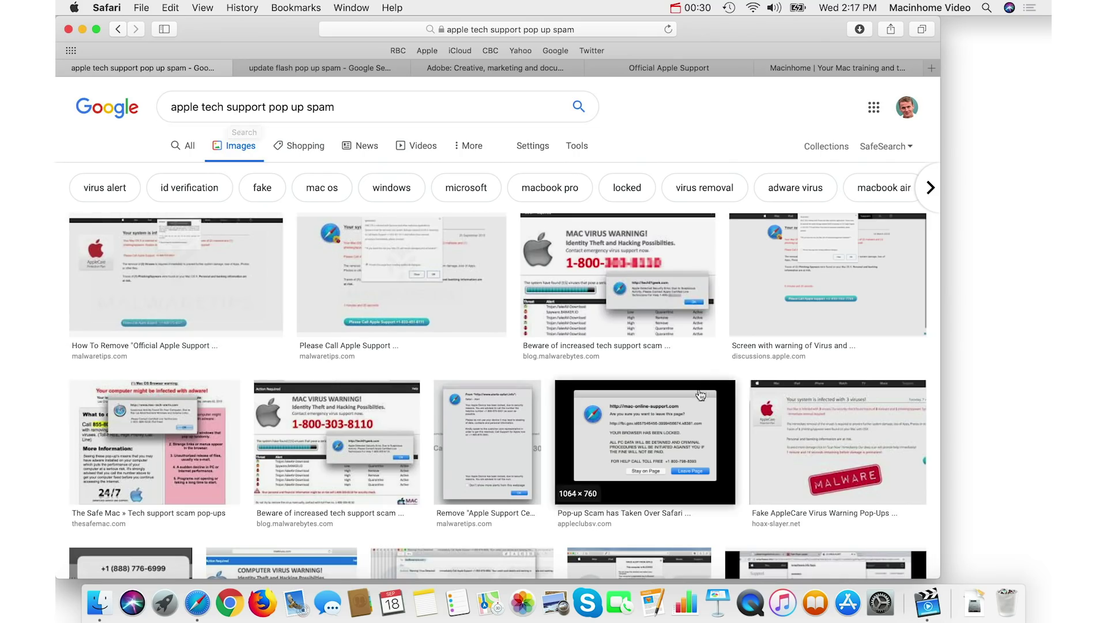
scroll(635, 231, "down", 1)
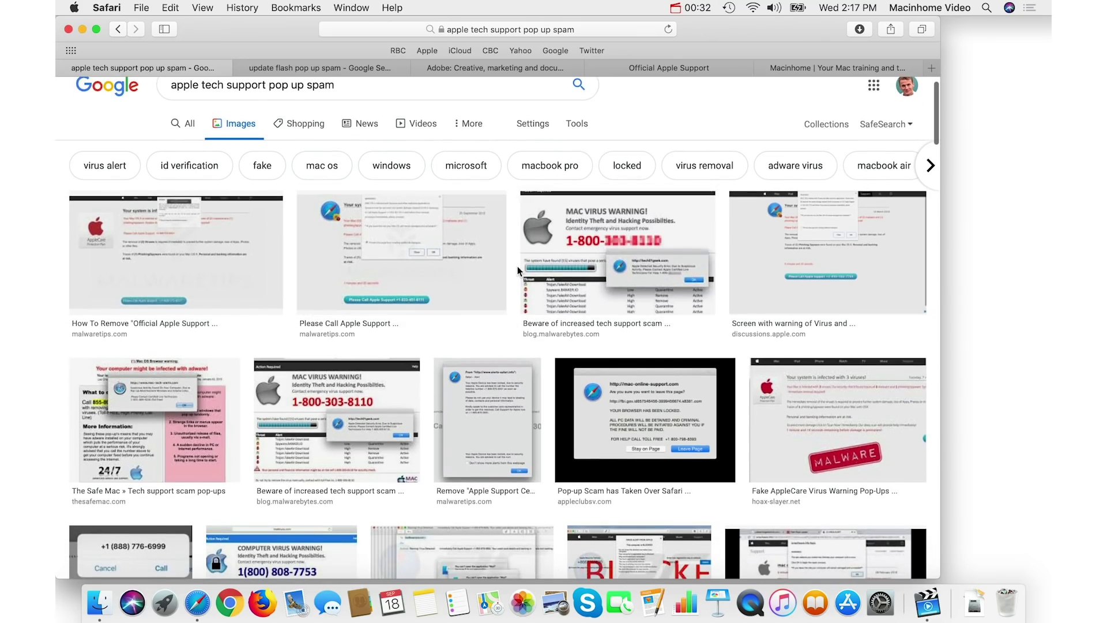
scroll(517, 271, "down", 3)
scroll(369, 173, "up", 5)
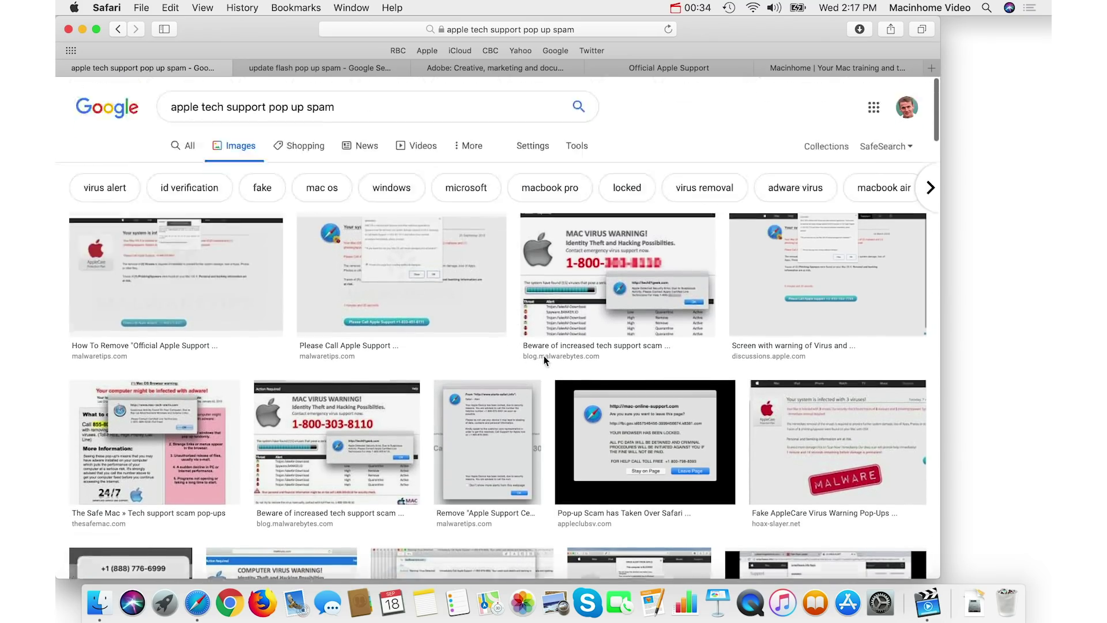
left_click(313, 68)
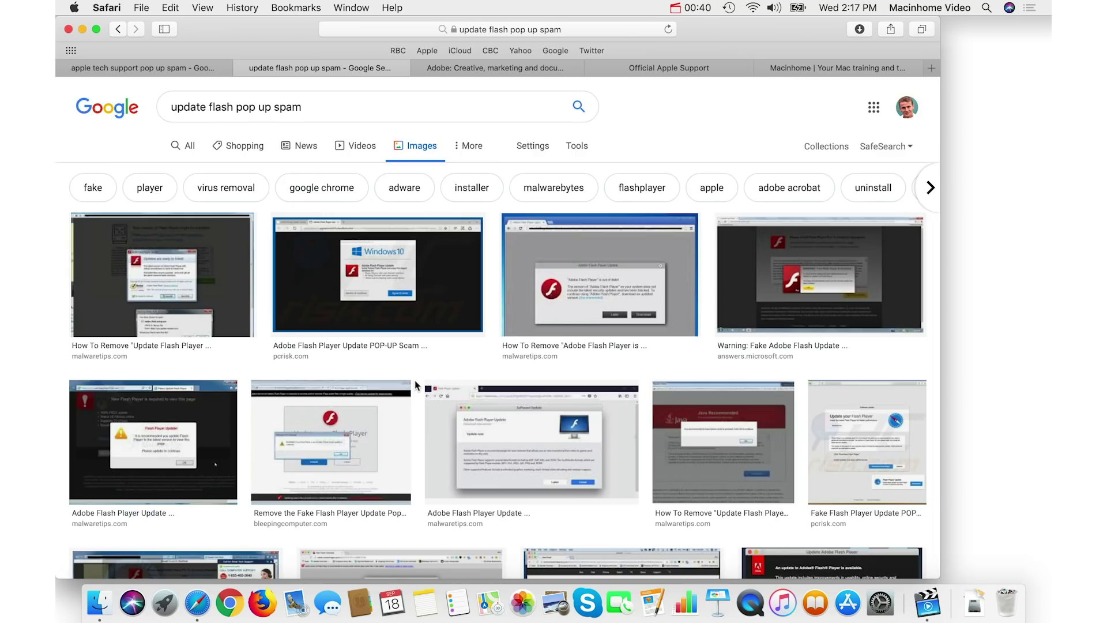
scroll(414, 379, "down", 2)
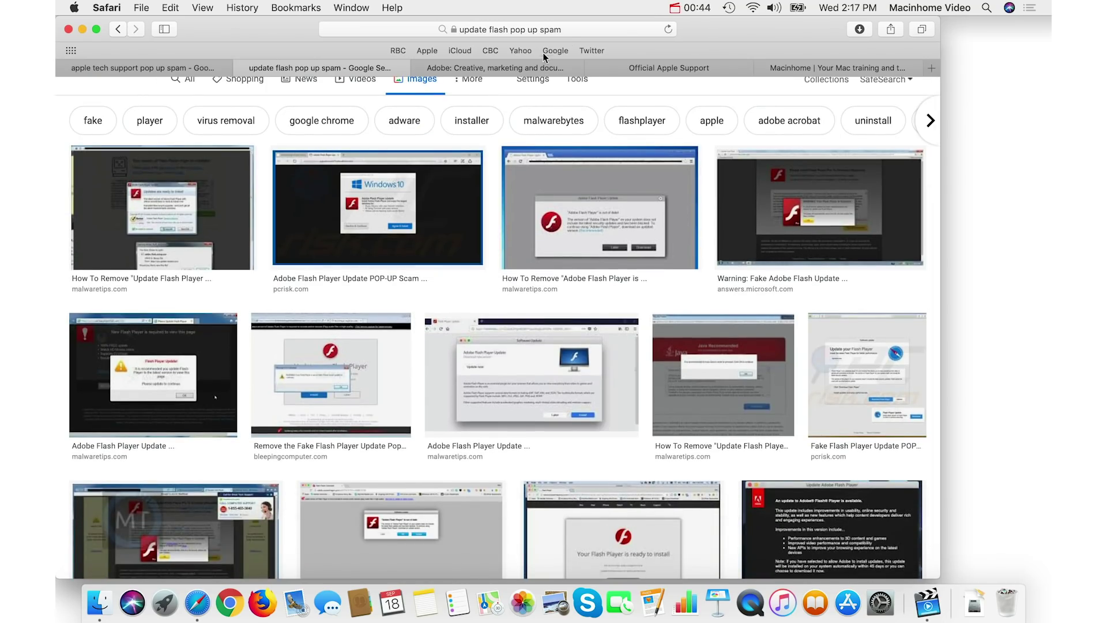
left_click(517, 72)
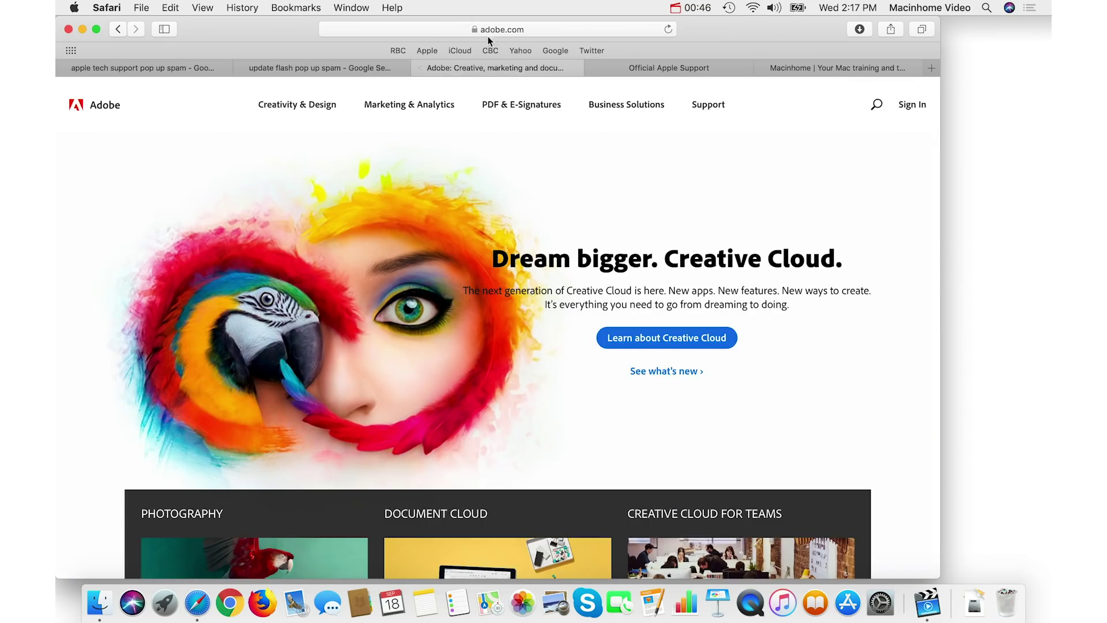
- Load adobe.com, continue to the Canadian site, and search it for 'flash'
left_click(502, 29)
type("adobe")
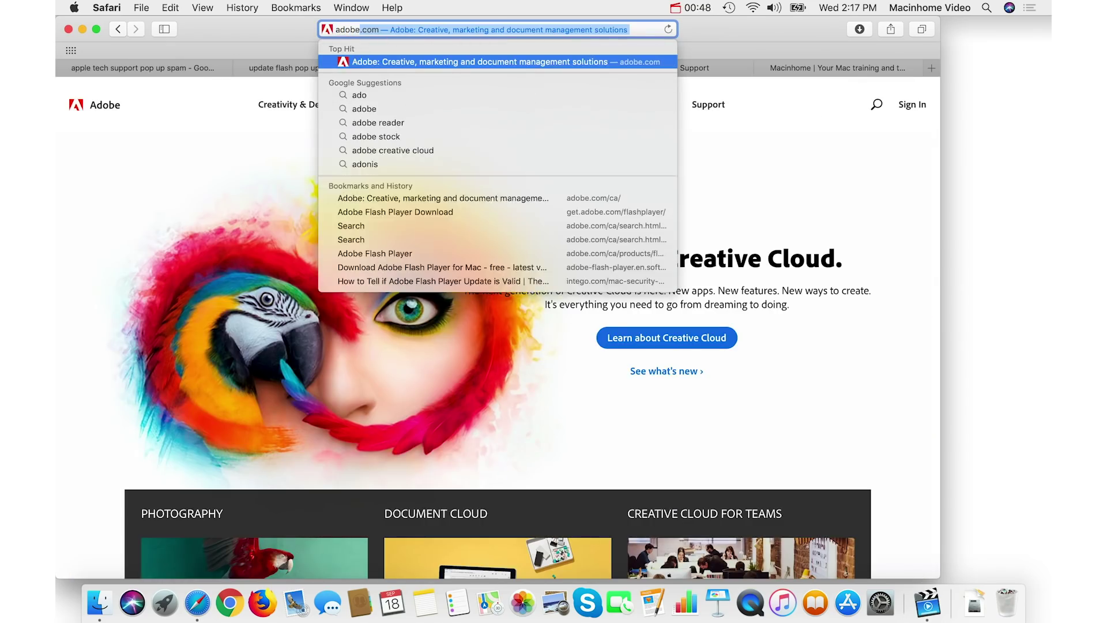
key("Return")
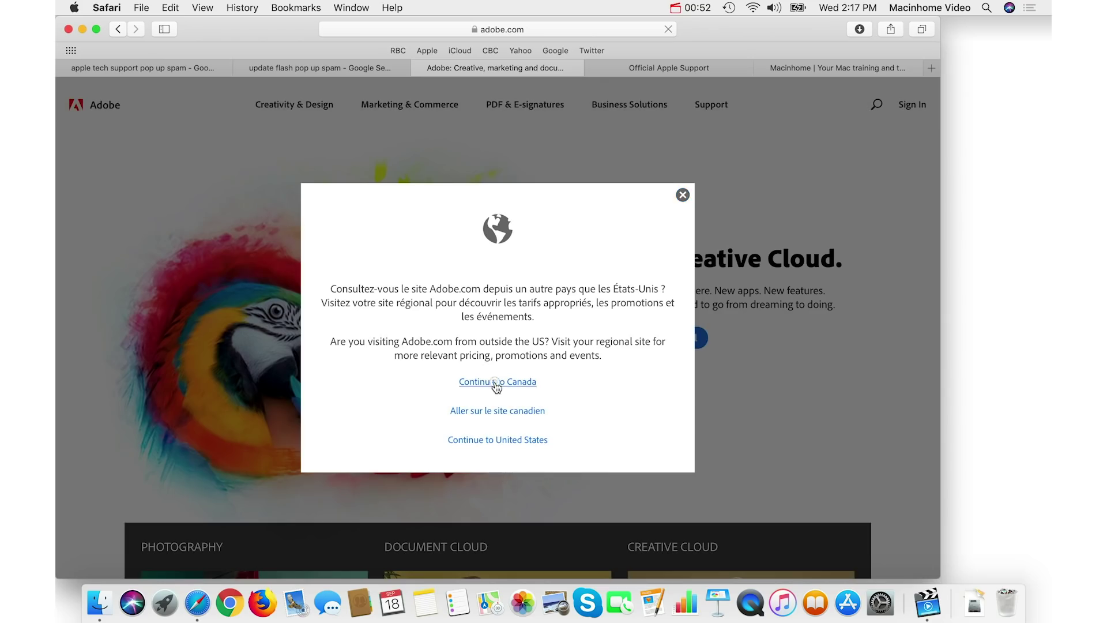
left_click(493, 382)
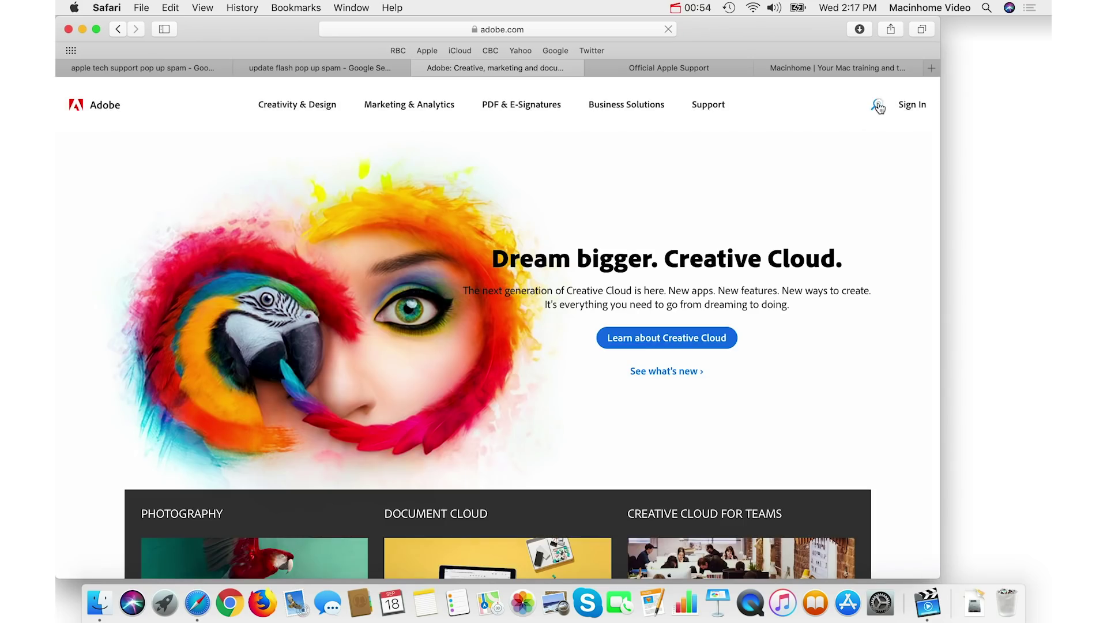
left_click(877, 106)
type("flash")
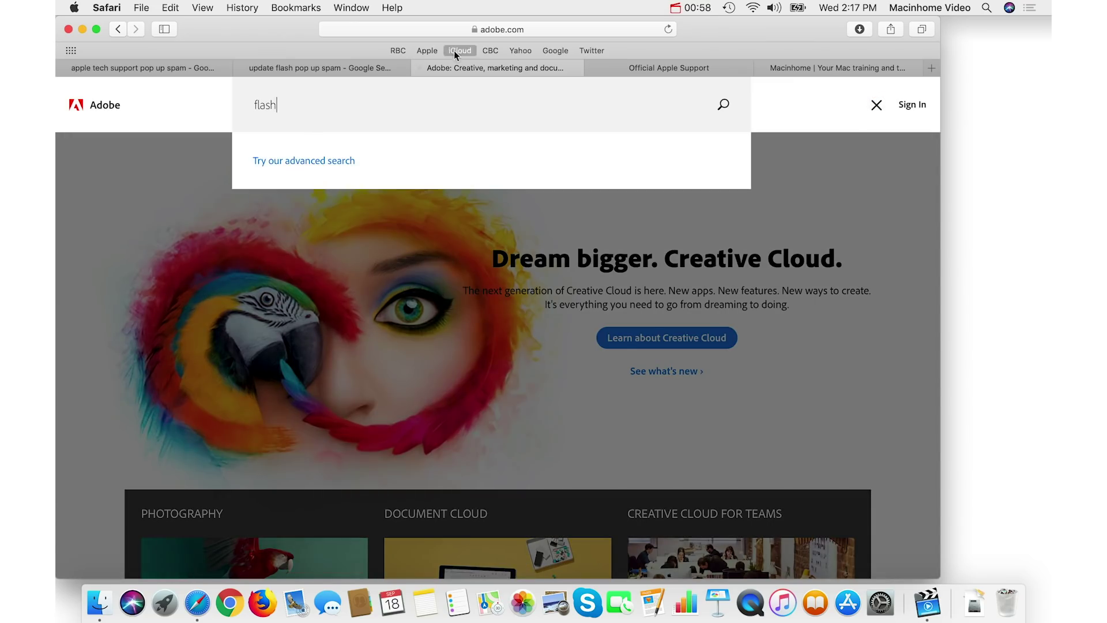
key("Return")
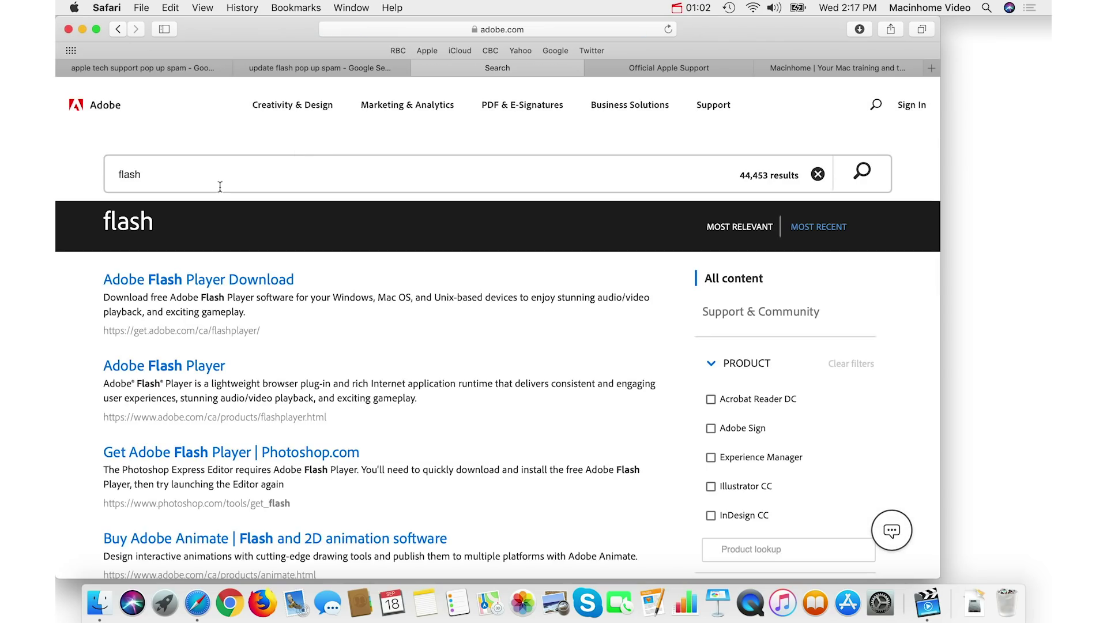
- In the Official Apple Support tab, load apple.com and browse its Support section's product topics
left_click(680, 69)
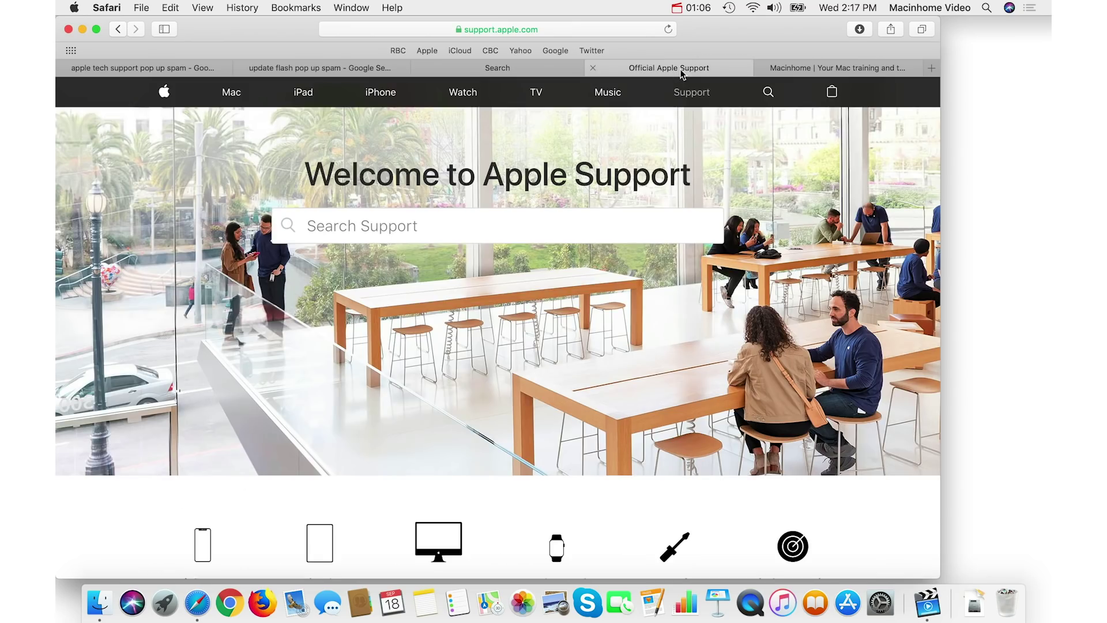
left_click(510, 29)
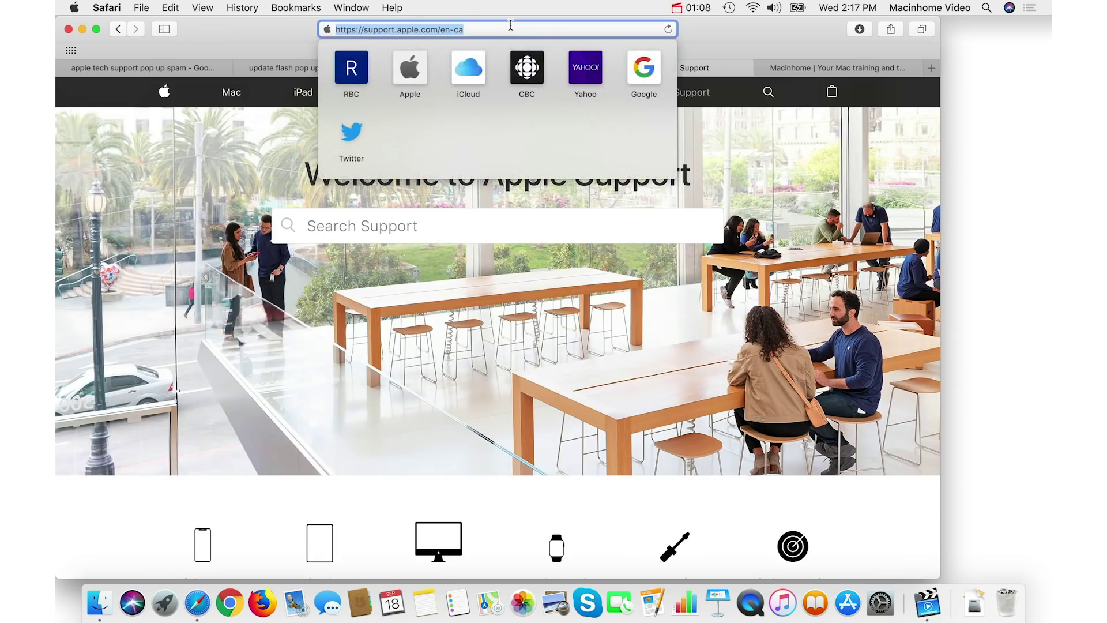
type("apple.c")
key("Return")
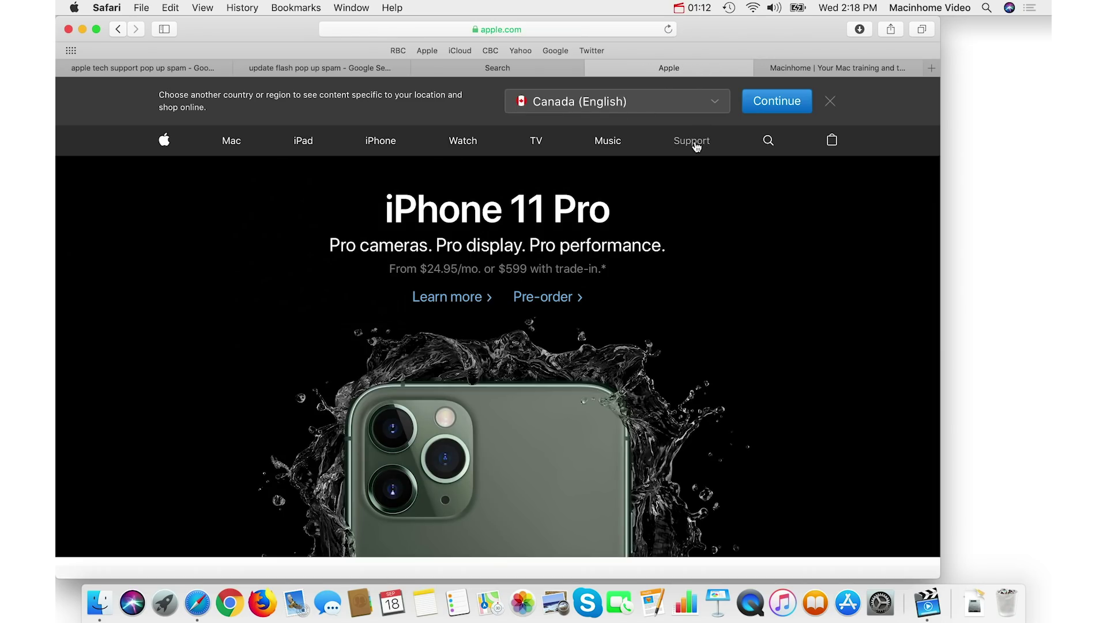
left_click(696, 141)
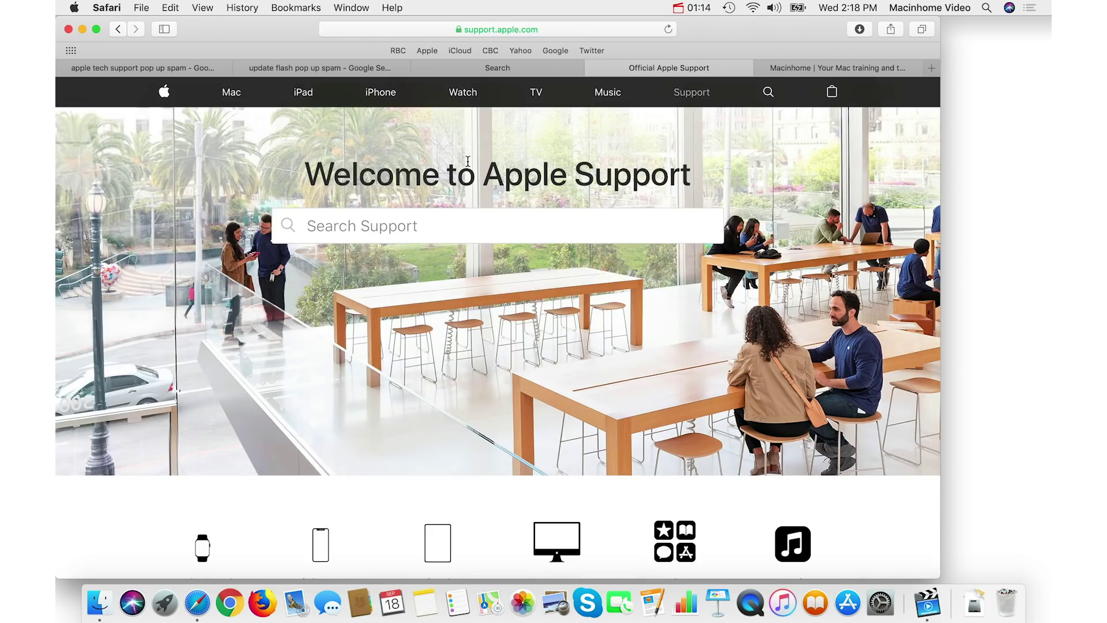
scroll(468, 166, "down", 3)
scroll(468, 166, "down", 5)
scroll(467, 166, "up", 2)
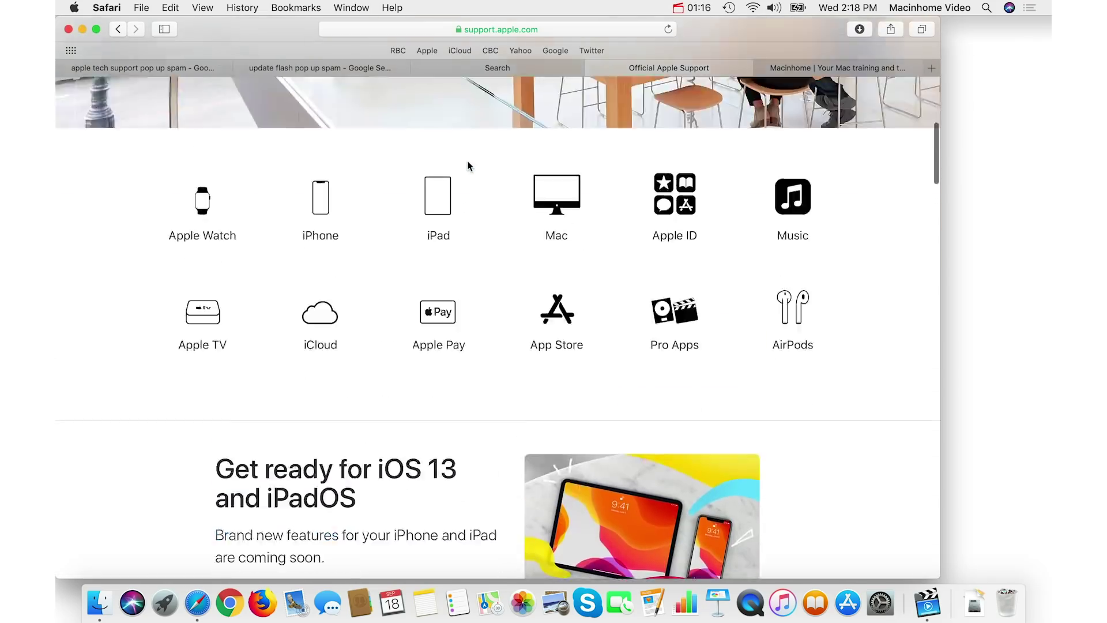